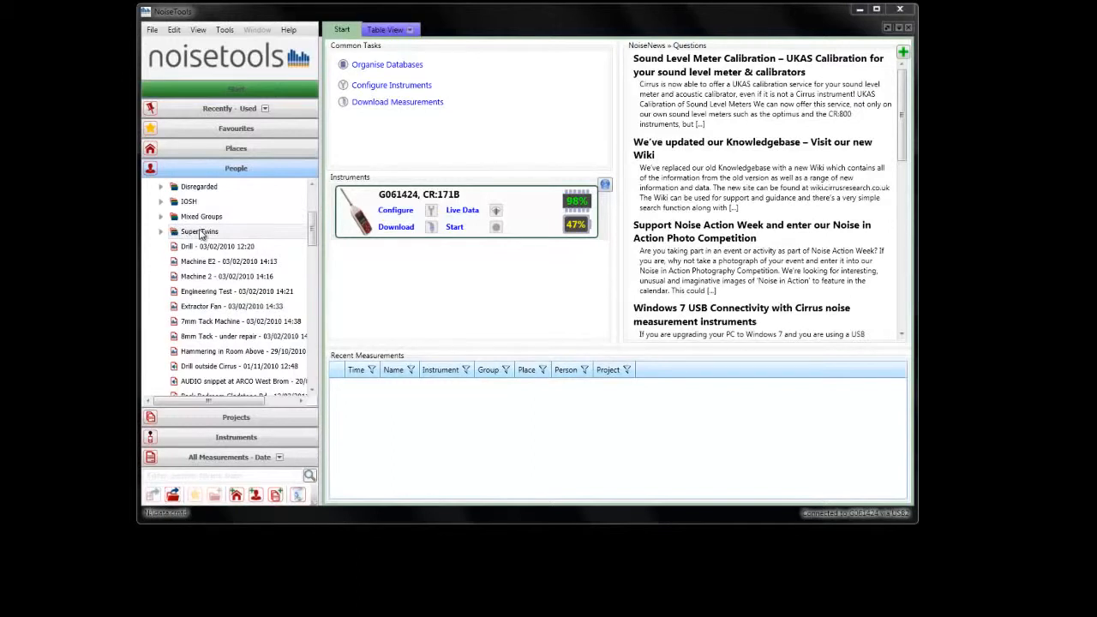
Step: Preview the Super Twins group's contents and open the group
mouse_move(200, 234)
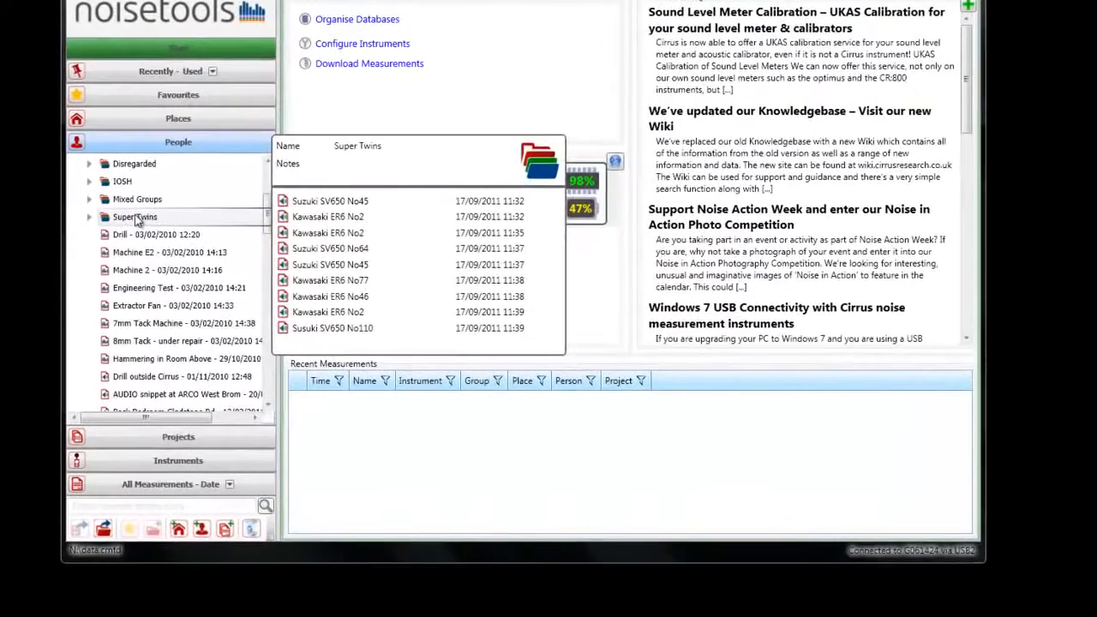
right_click(202, 234)
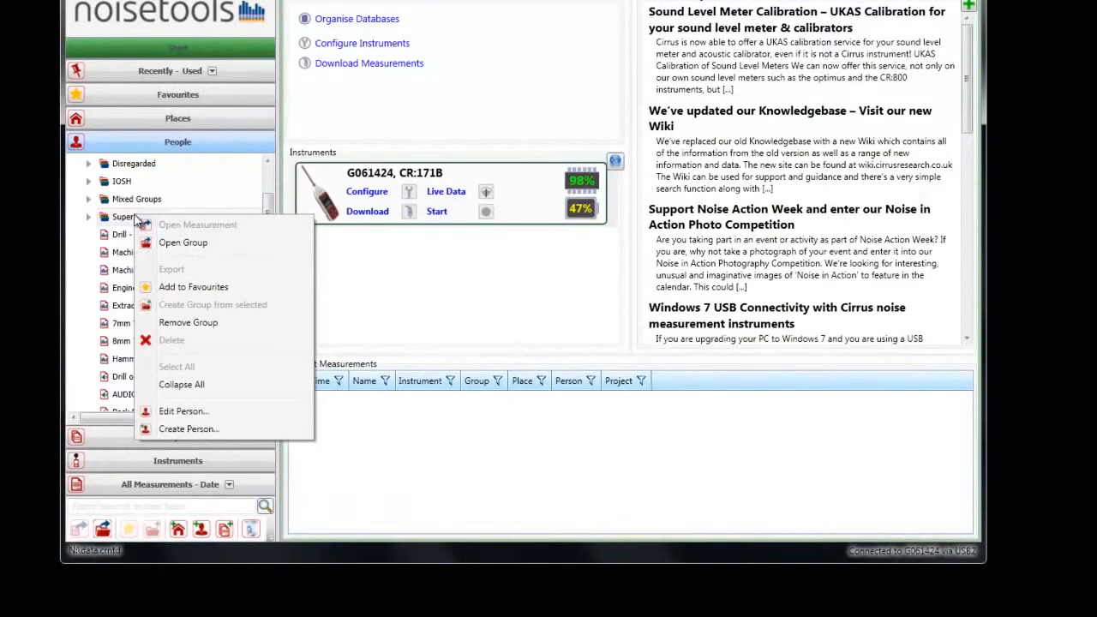
click(199, 245)
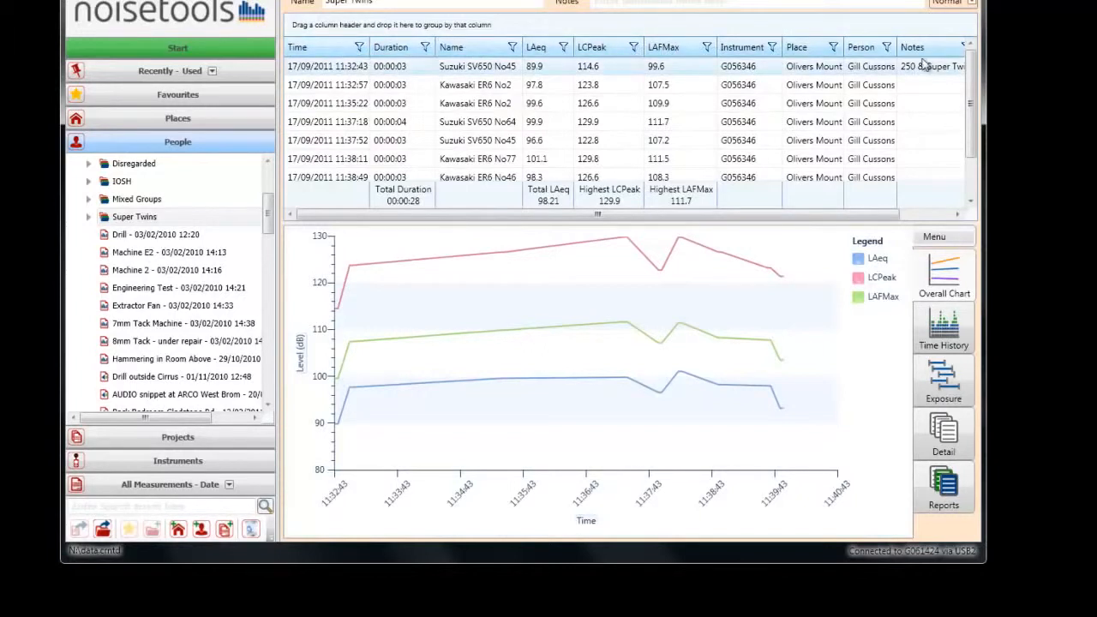
Step: Review the columns available for the Super Twins measurement table without changing the selection
right_click(493, 51)
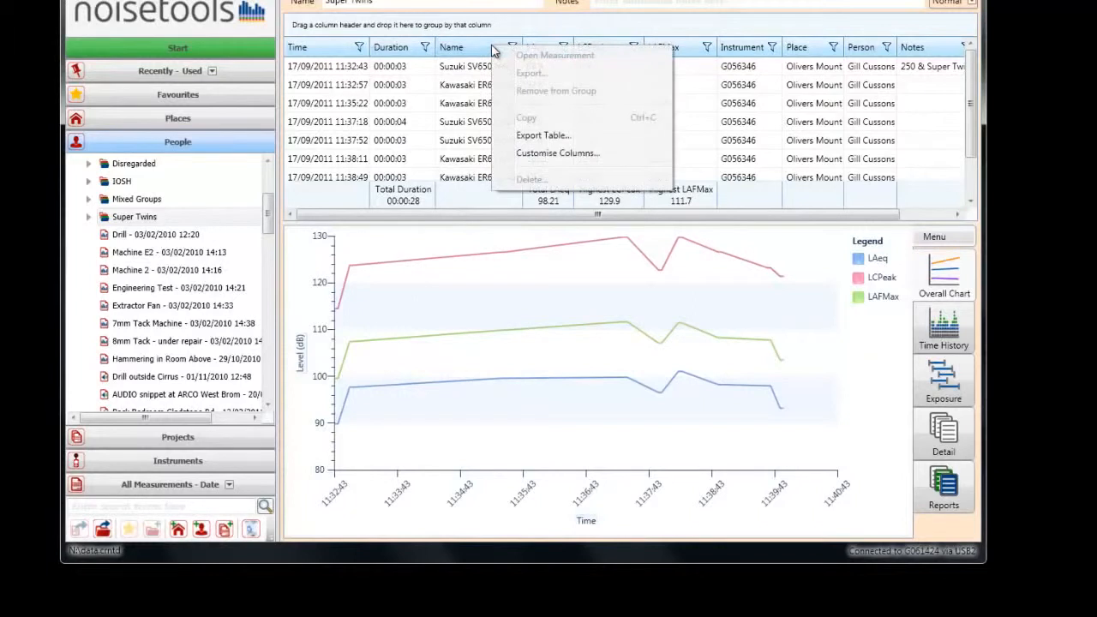
click(536, 156)
drag(67, 124, 694, 125)
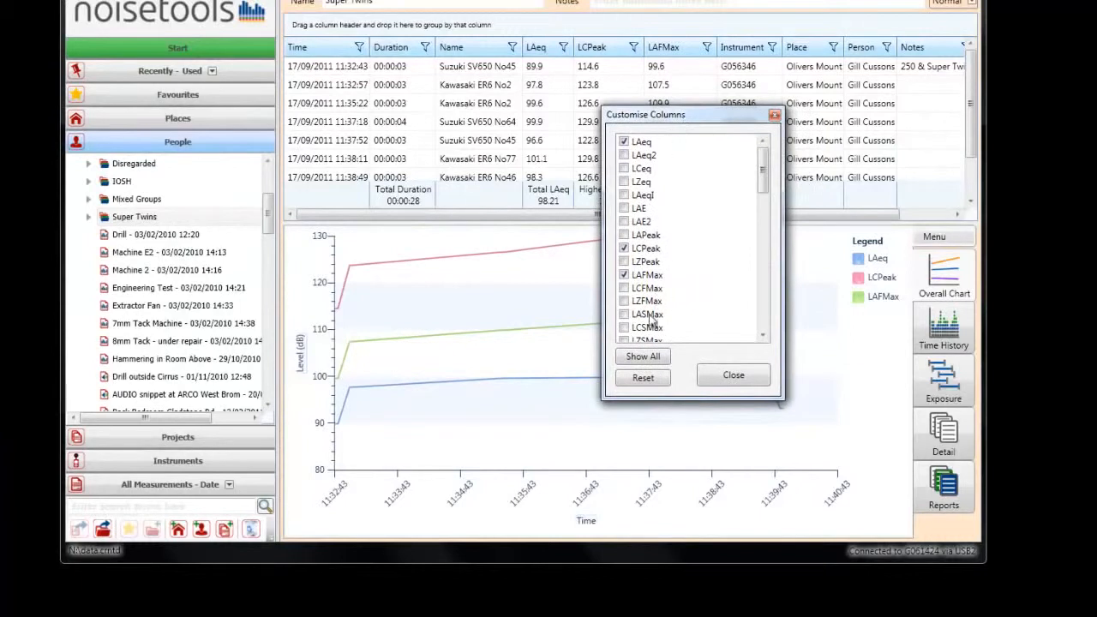
click(734, 378)
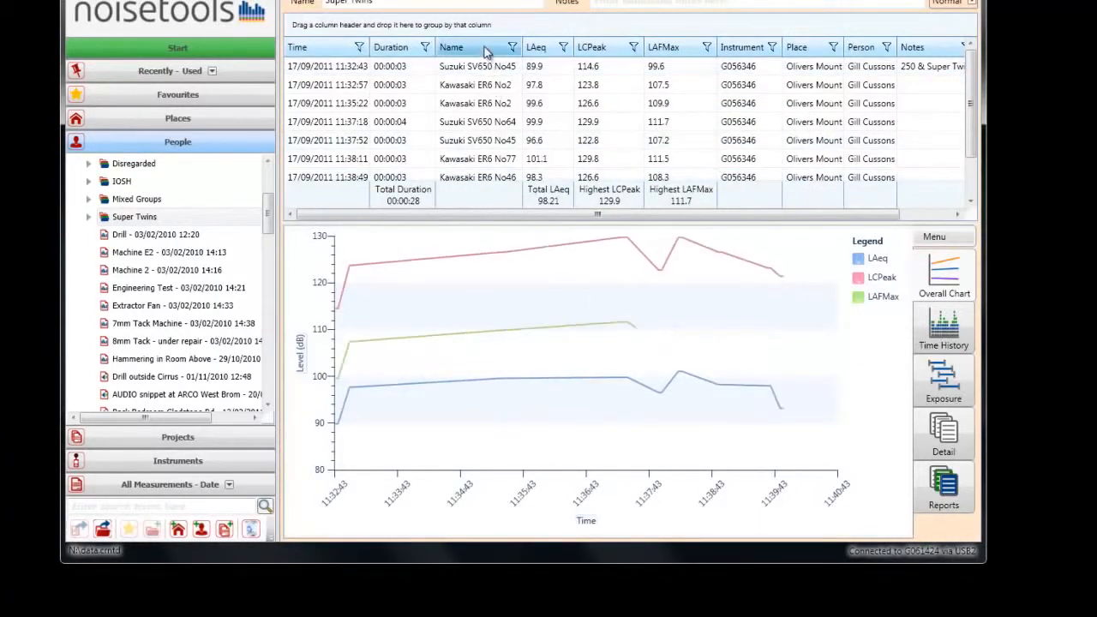
Step: Sort the measurements by LAeq from highest to lowest, and return them to ascending time order
click(545, 50)
click(543, 48)
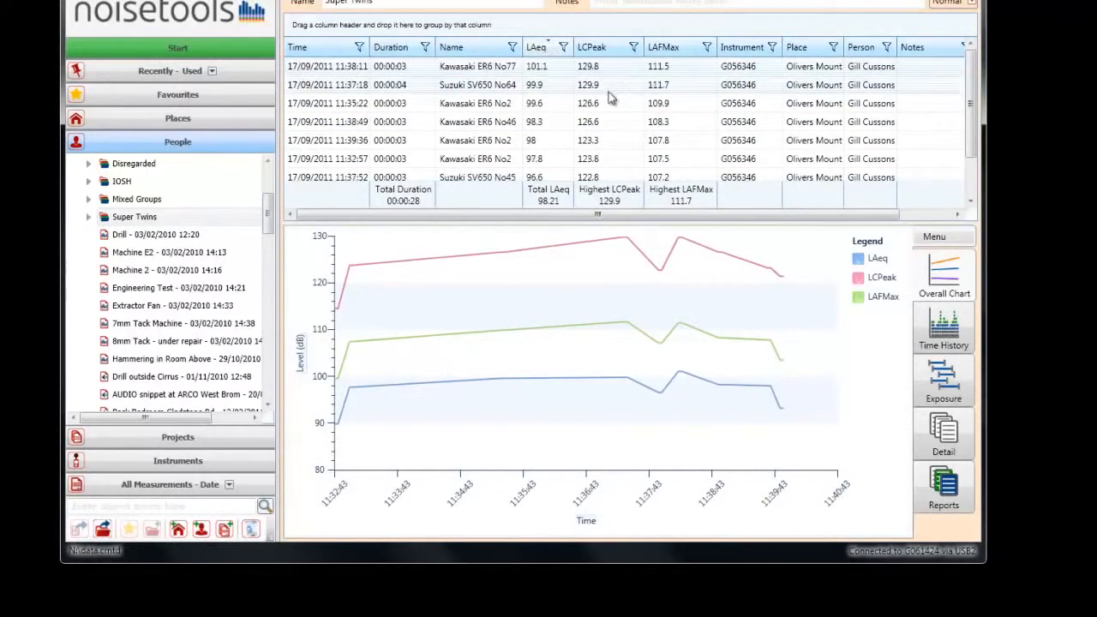
click(312, 51)
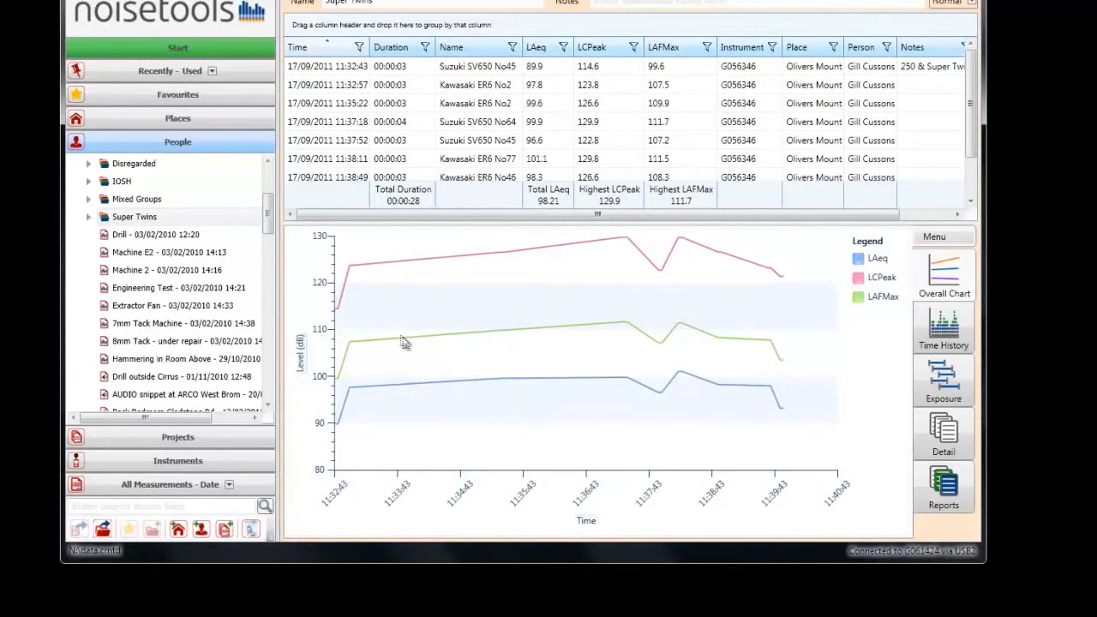
Step: Check the measurement table's export file types and the overall chart's export option without exporting anything
right_click(339, 72)
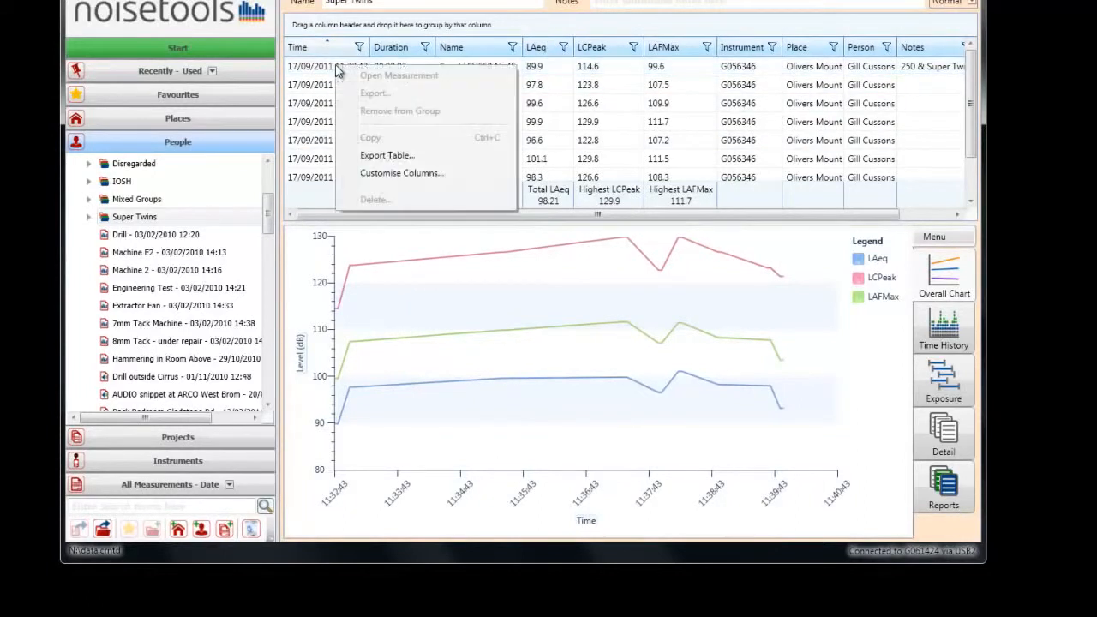
click(395, 162)
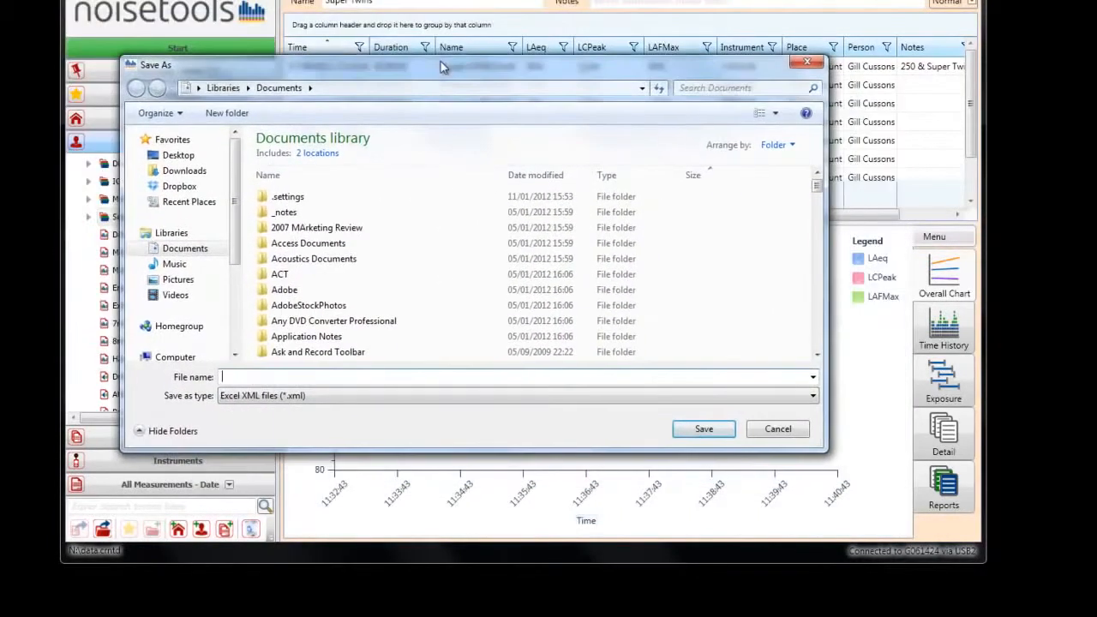
click(339, 400)
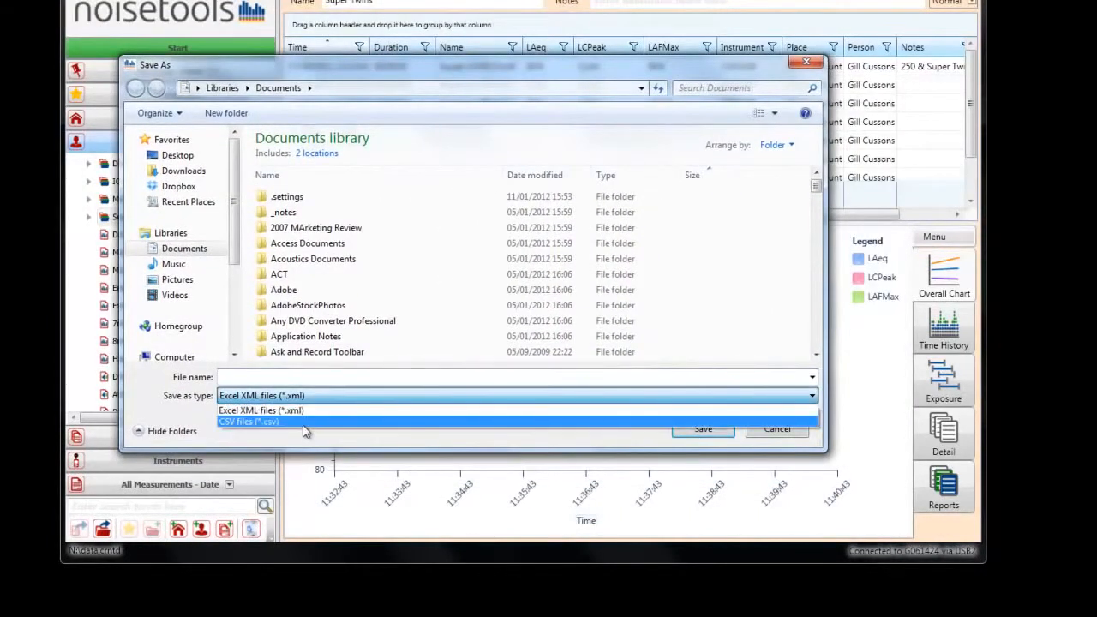
click(454, 448)
click(776, 429)
right_click(484, 305)
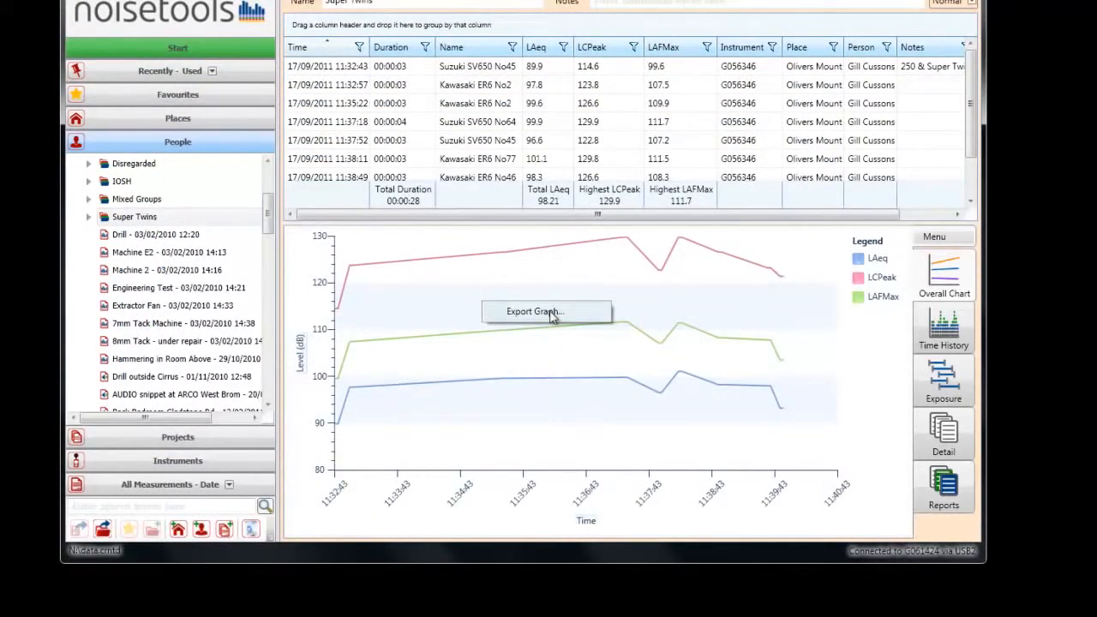
click(799, 274)
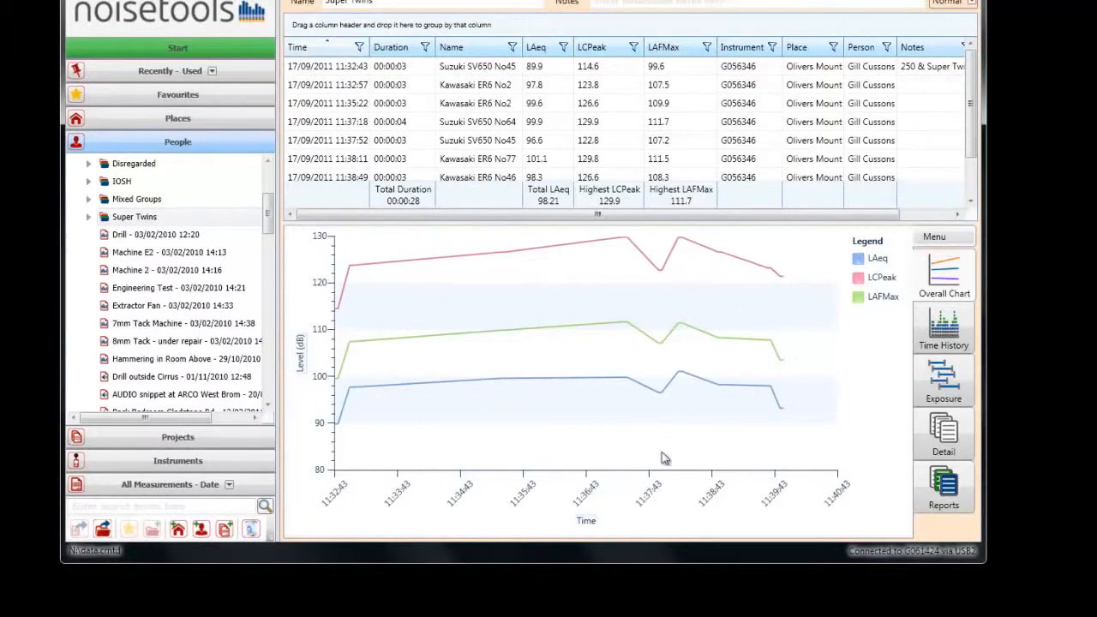
Step: Review the group's Time History, Exposure and Detail views, including the export option for the detail table
click(958, 333)
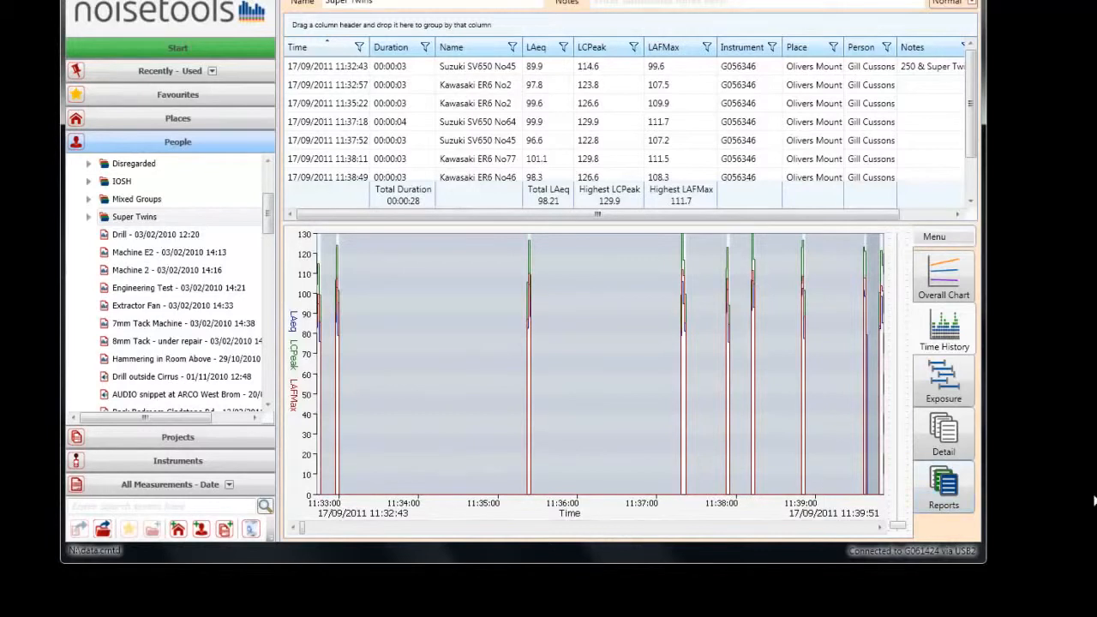
click(953, 403)
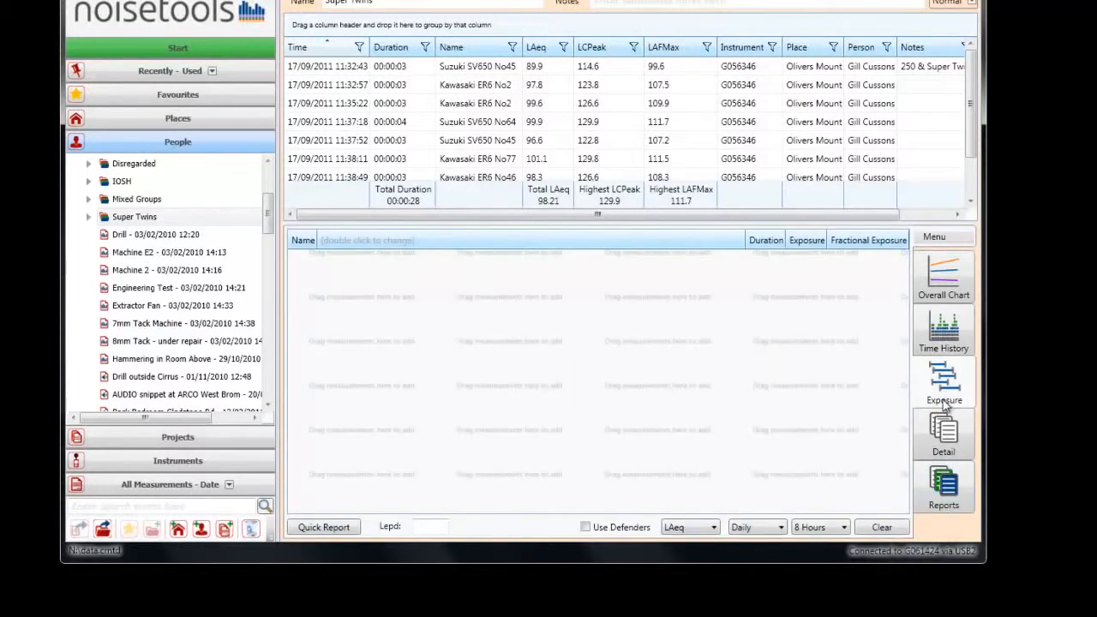
click(950, 433)
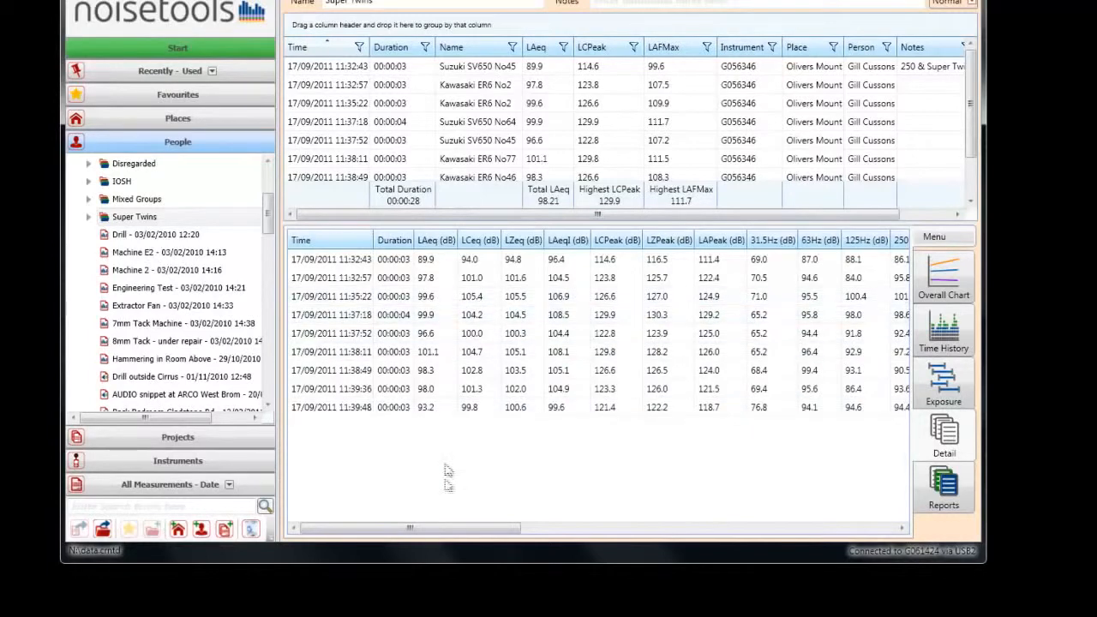
drag(453, 528, 361, 530)
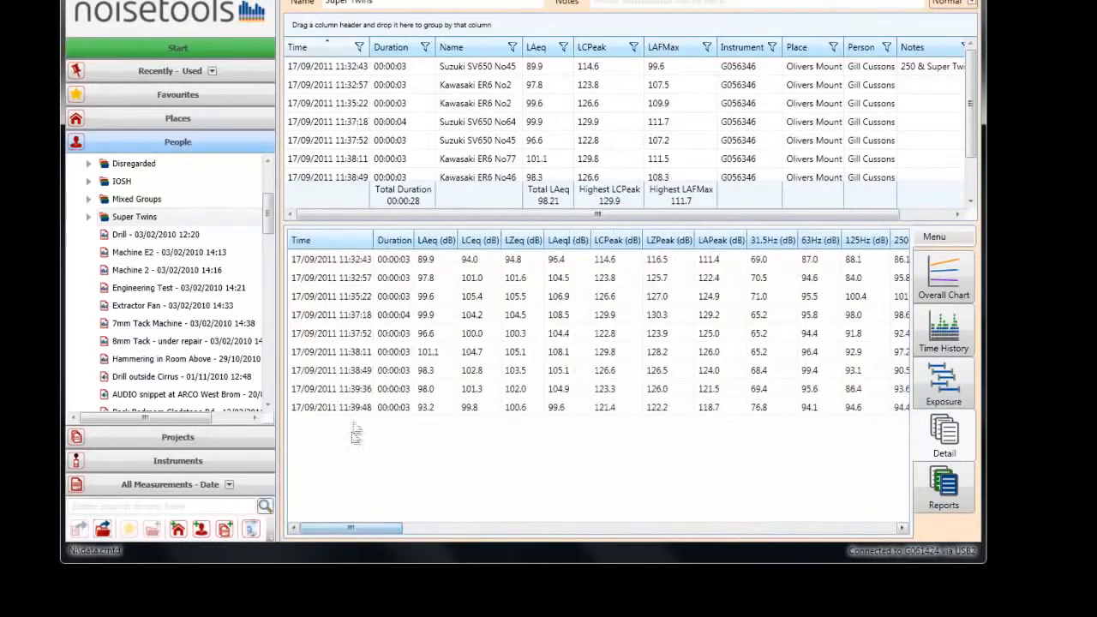
right_click(366, 305)
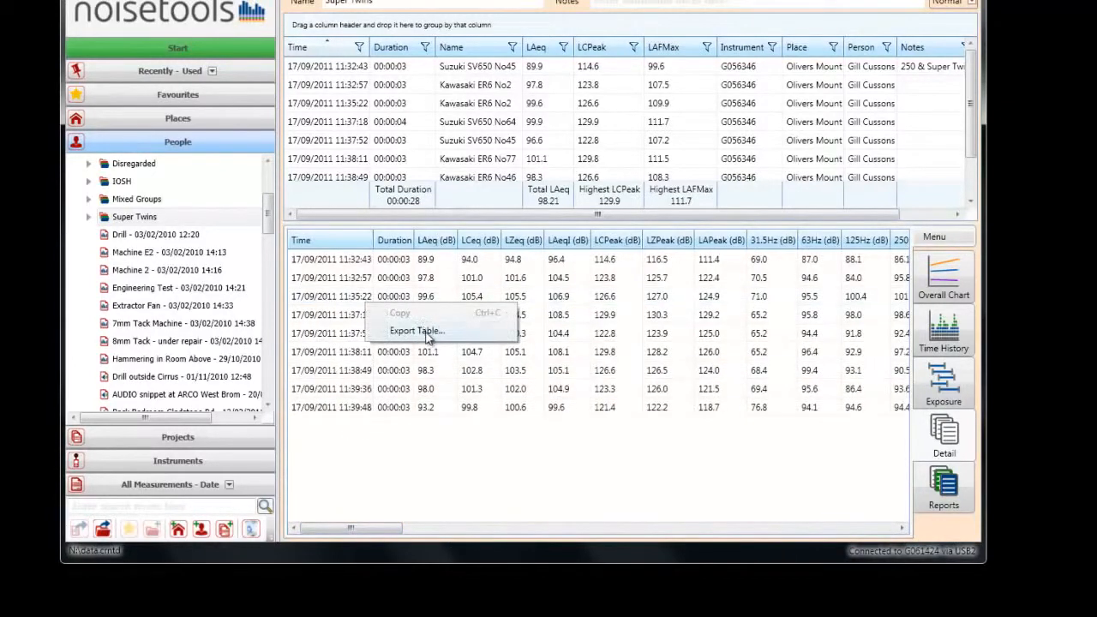
click(511, 468)
Step: Look through the Measurement List, Exposure and doseBadge Measurement List report templates, and return to the Overall Chart
click(969, 494)
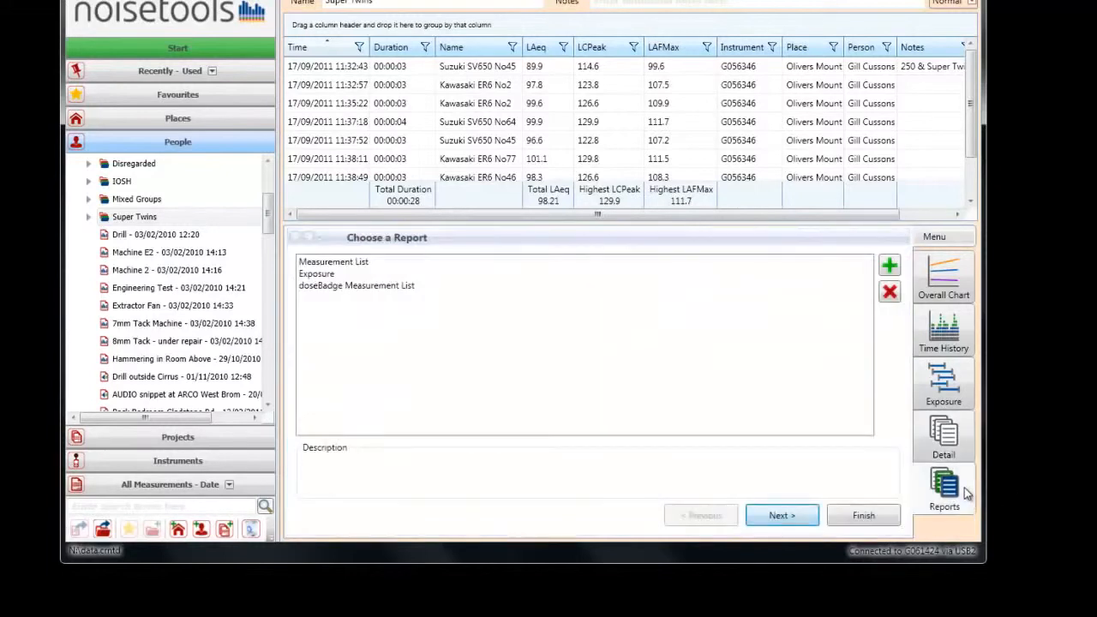
click(350, 266)
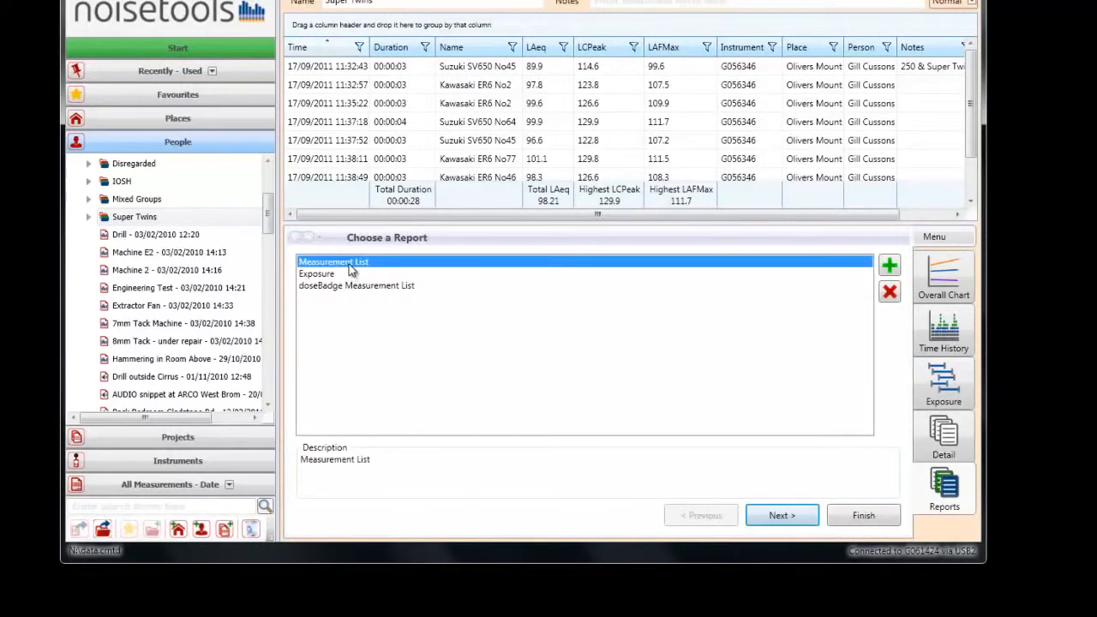
click(320, 275)
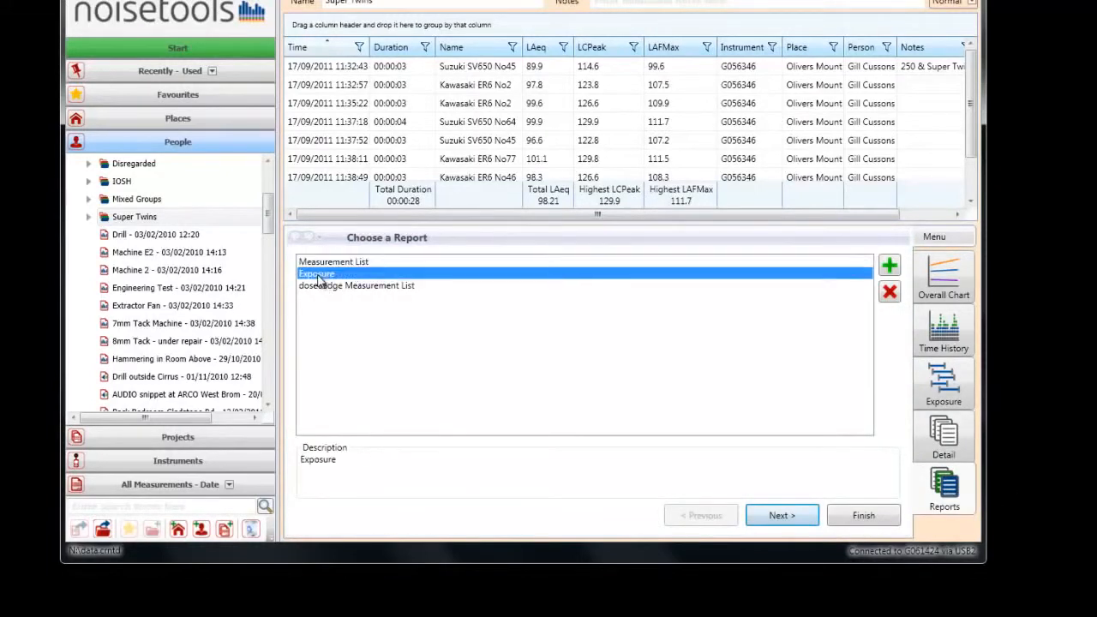
click(326, 285)
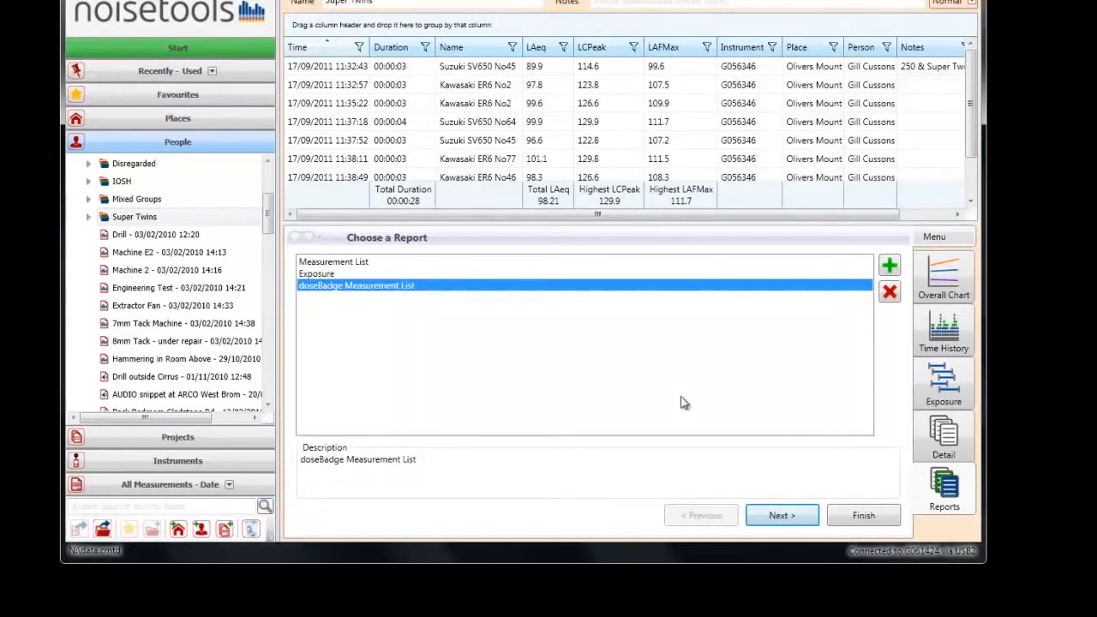
click(349, 274)
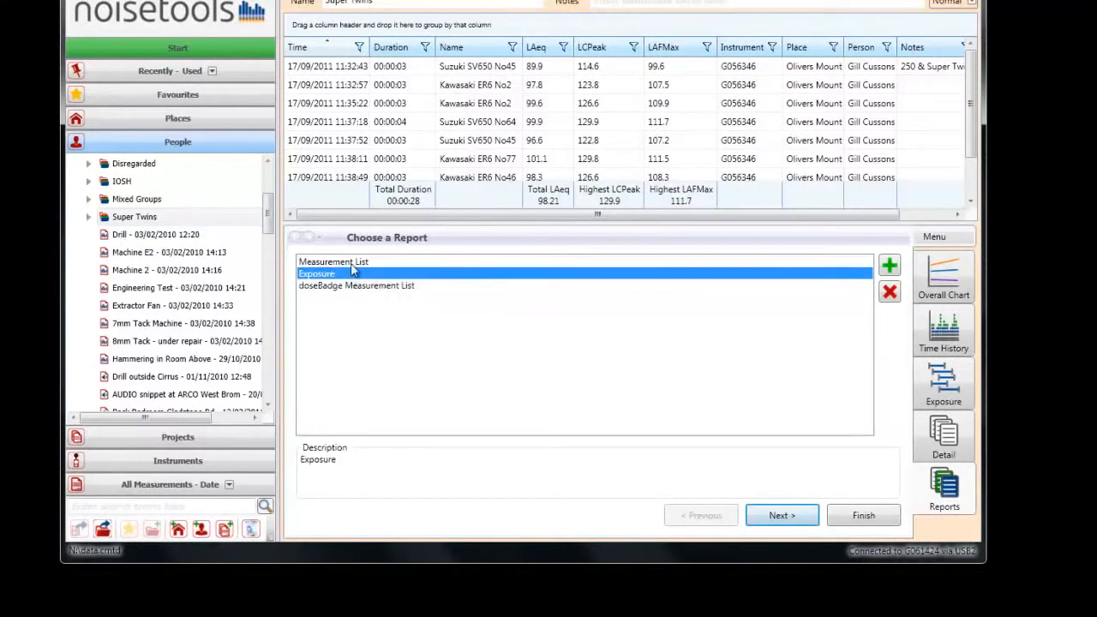
click(351, 261)
click(945, 274)
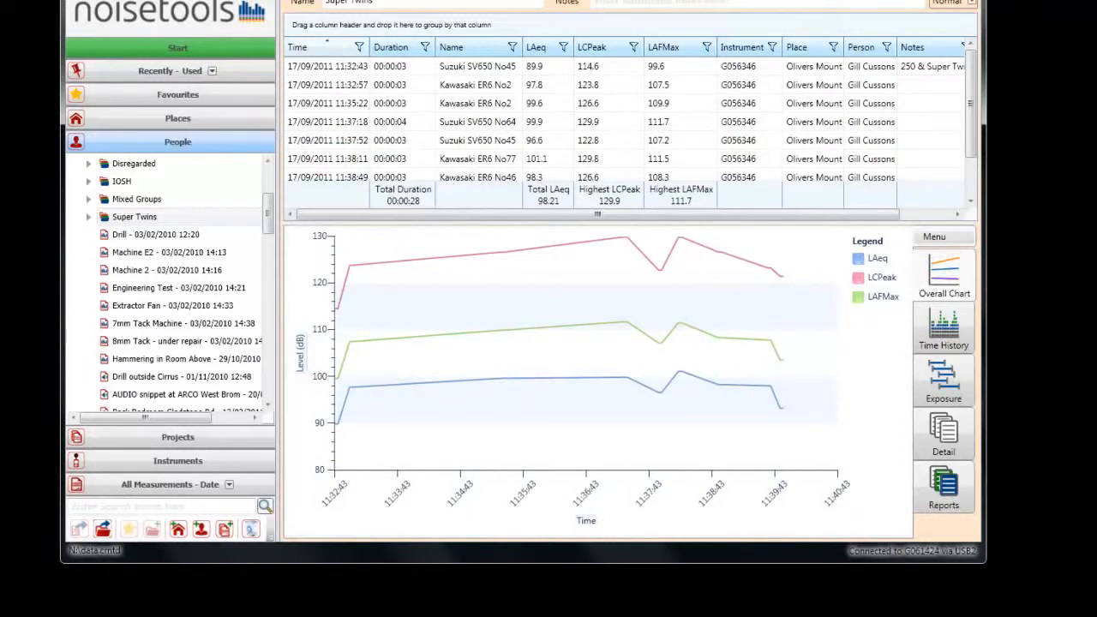
Step: Open the Suzuki SV650 No45 measurement taken at 11:32:43 and review its time history, frequency bands and summary
double_click(302, 73)
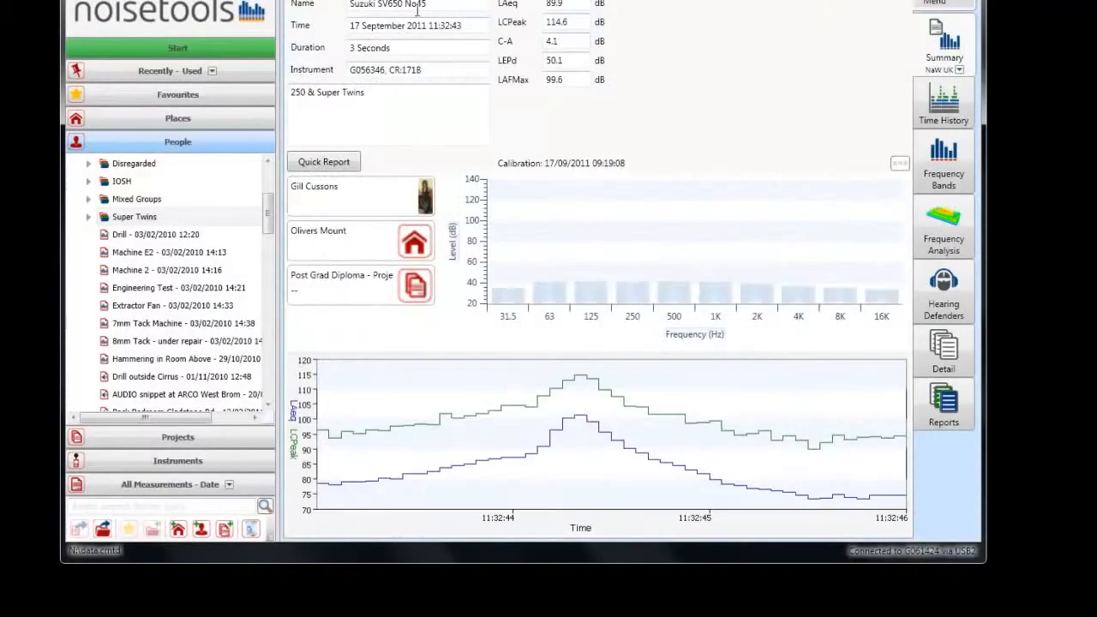
click(951, 112)
click(957, 181)
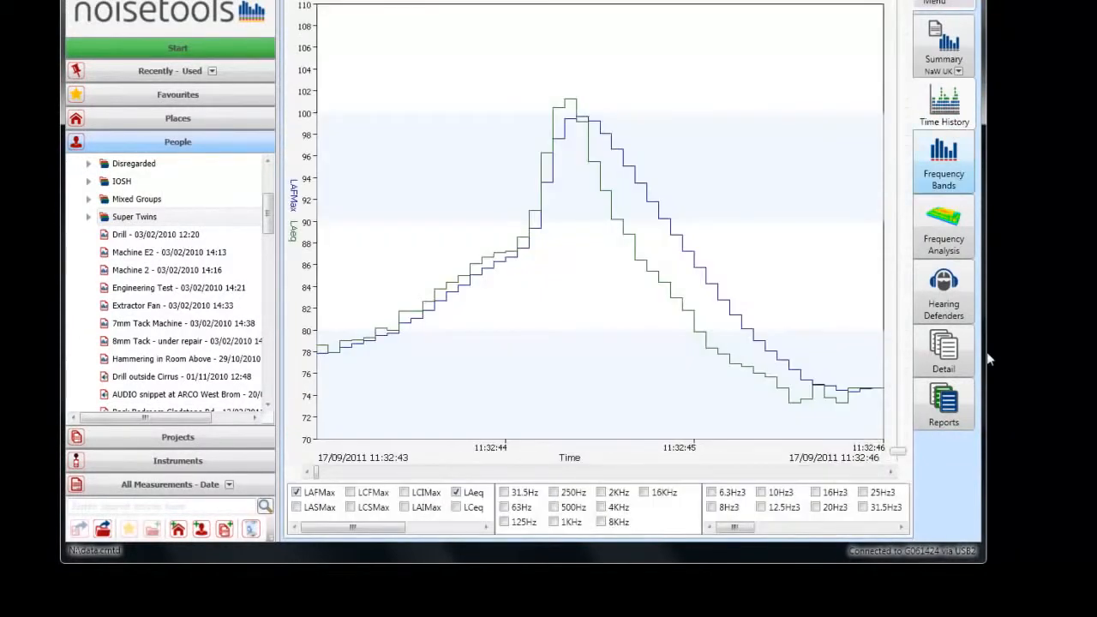
click(960, 41)
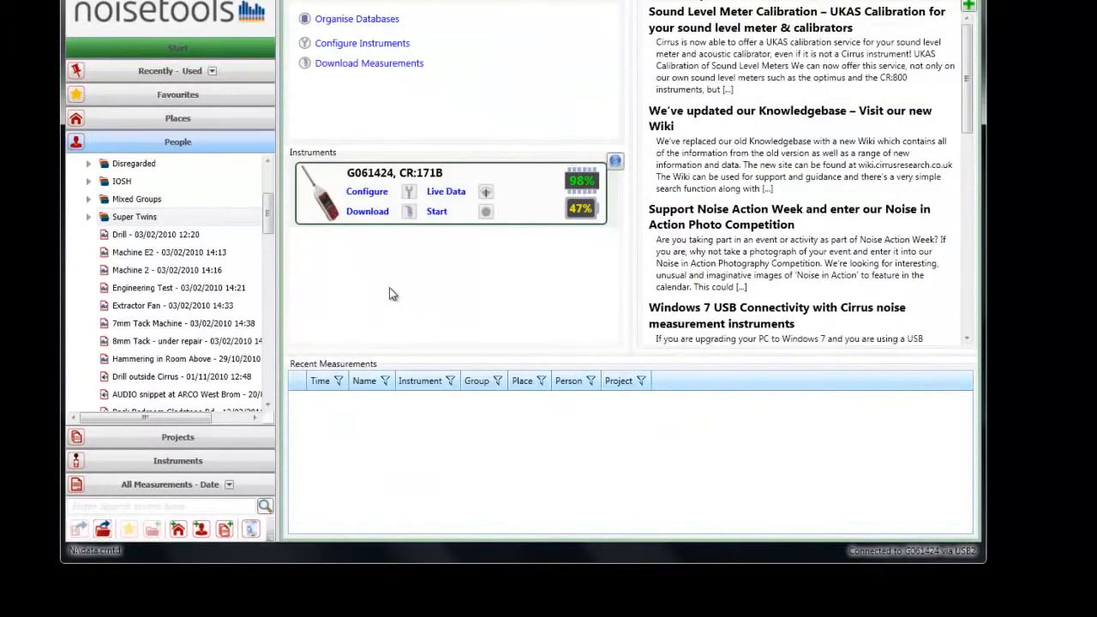
Step: Preview the Drill measurement's details and browse the Machine 2 and Engineering Test measurements
click(125, 238)
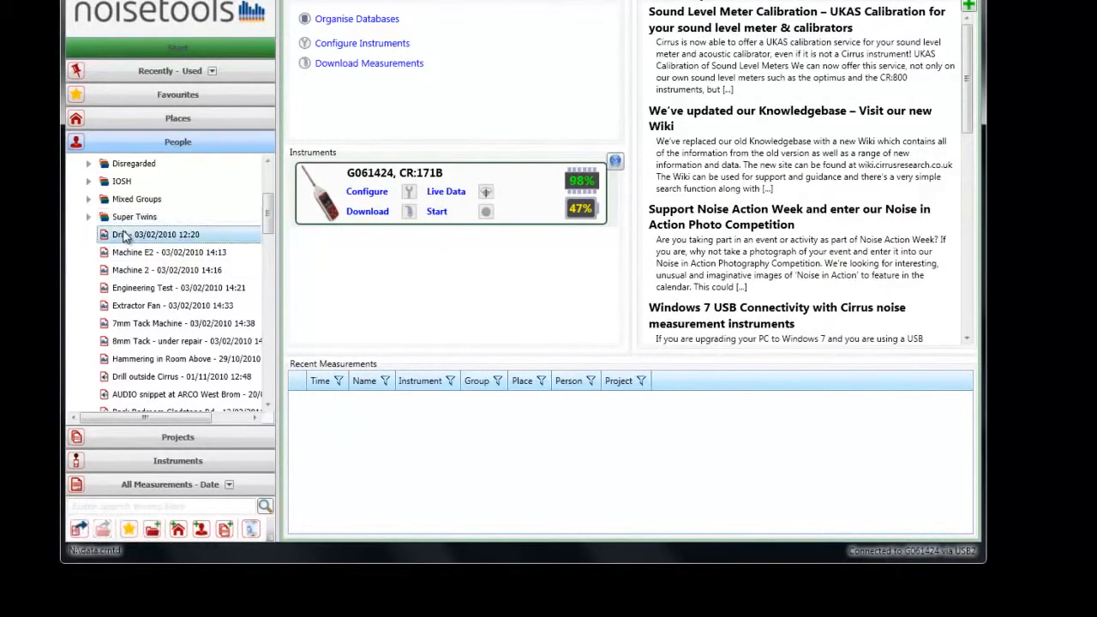
mouse_move(125, 237)
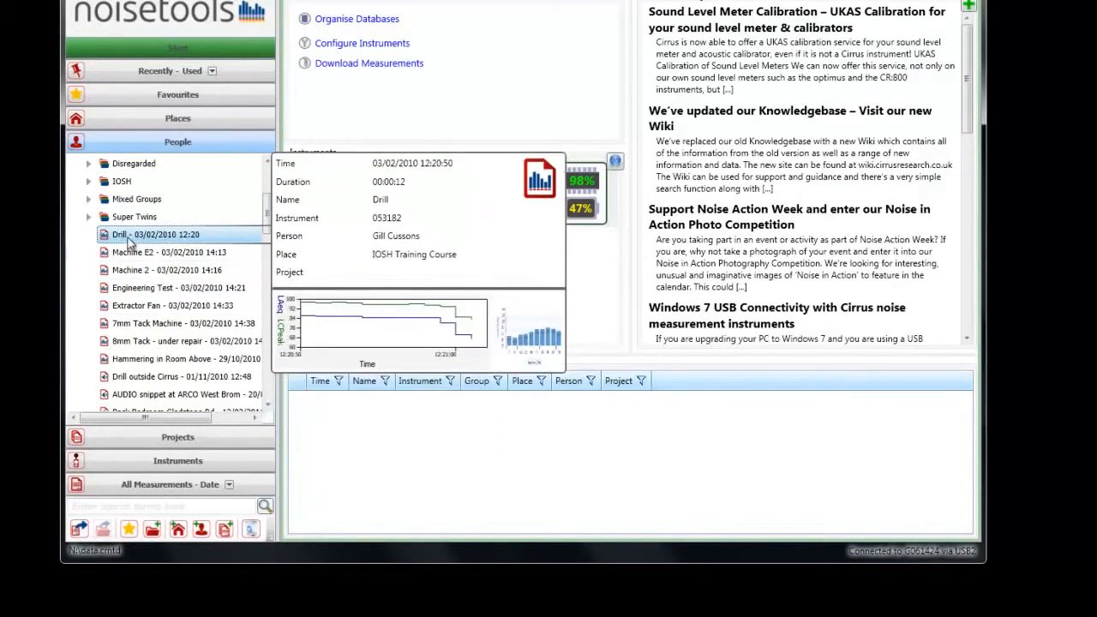
click(141, 271)
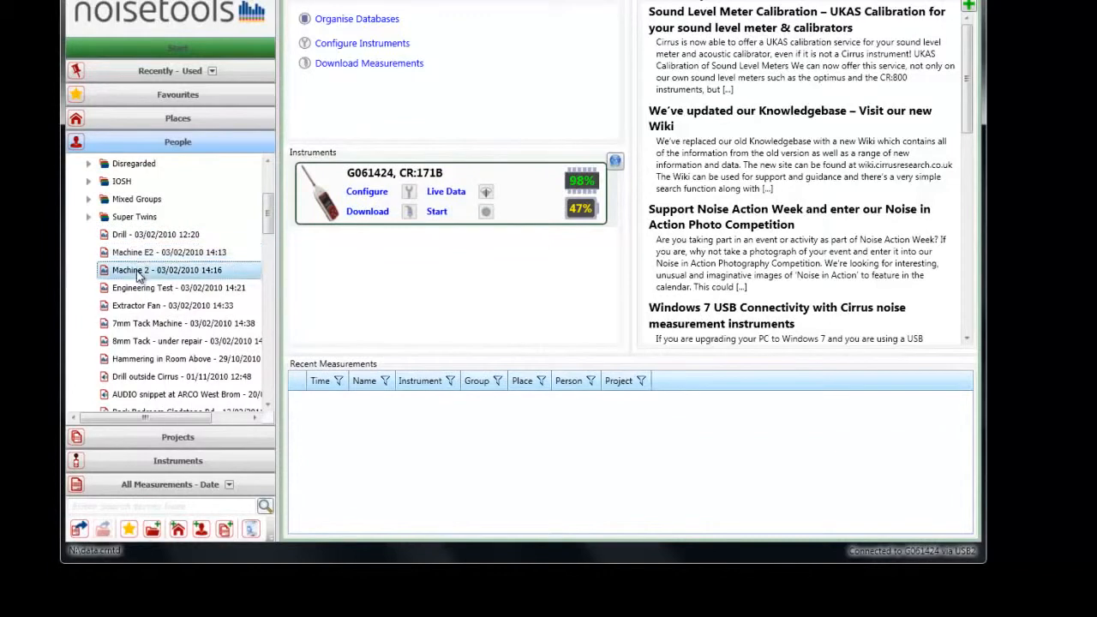
click(144, 289)
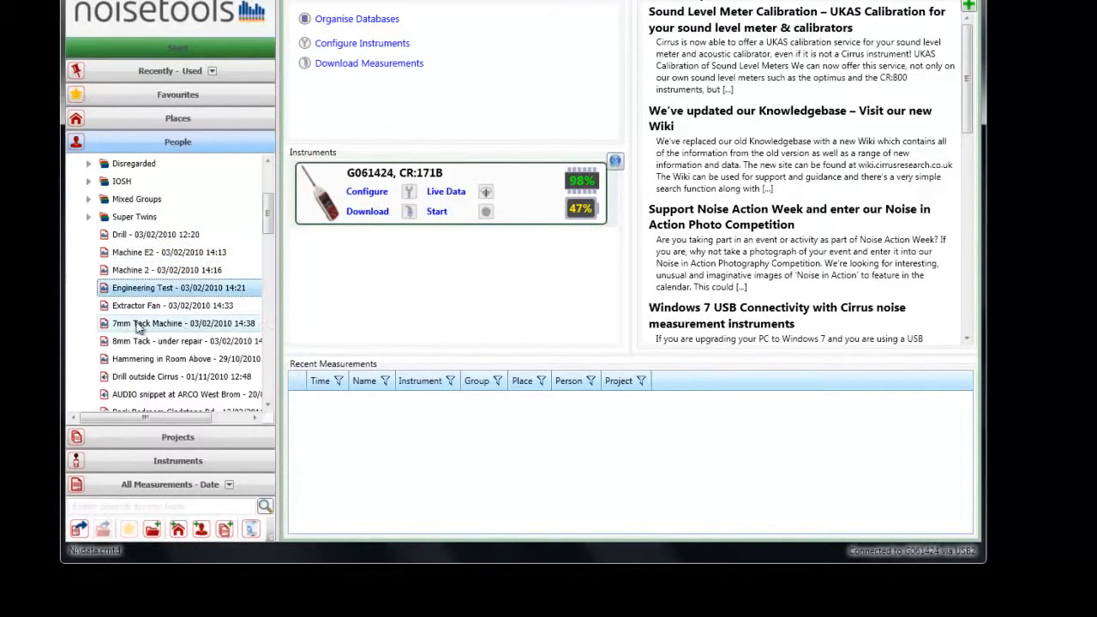
Step: Create a group named "High Noise Level Group" from the Machine E2, Machine 2 and Engineering Test measurements
click(143, 254)
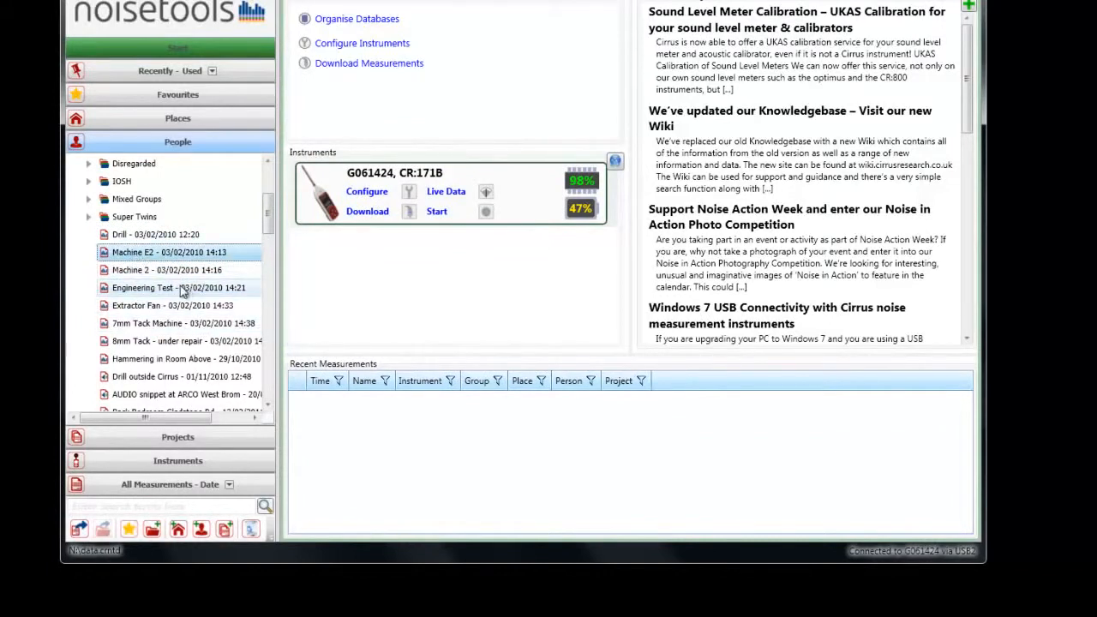
shift+click(129, 292)
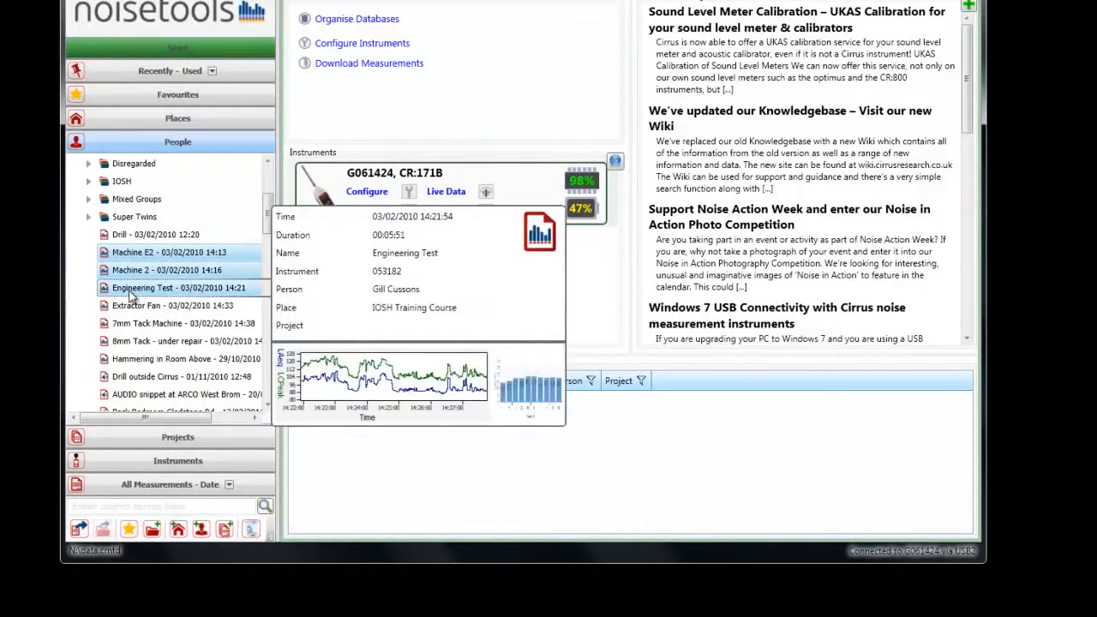
right_click(131, 295)
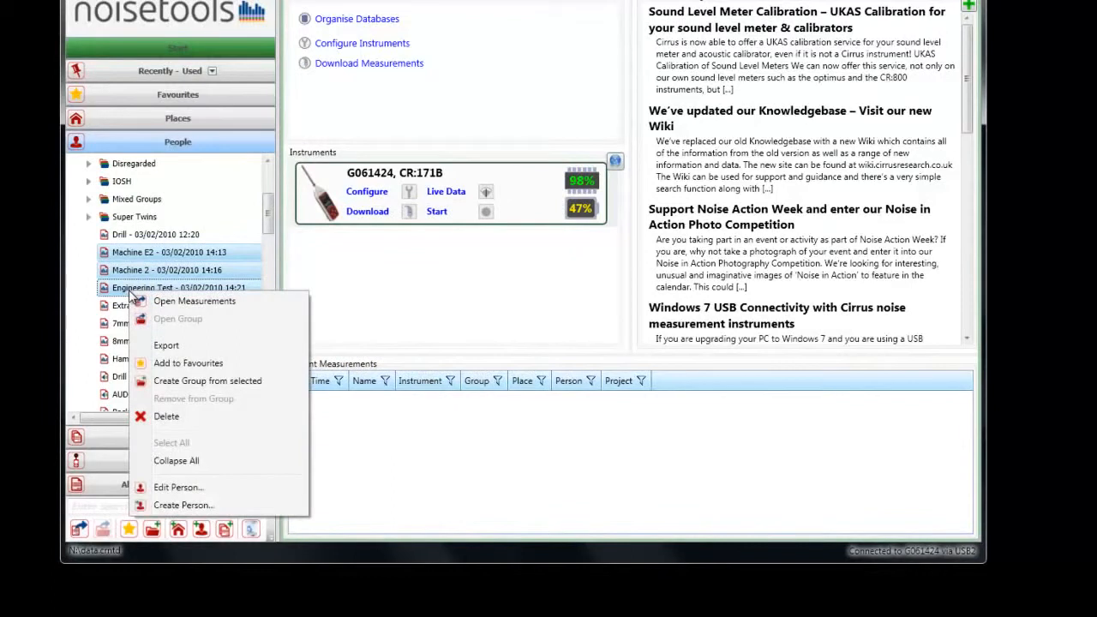
click(169, 386)
drag(93, 135, 515, 211)
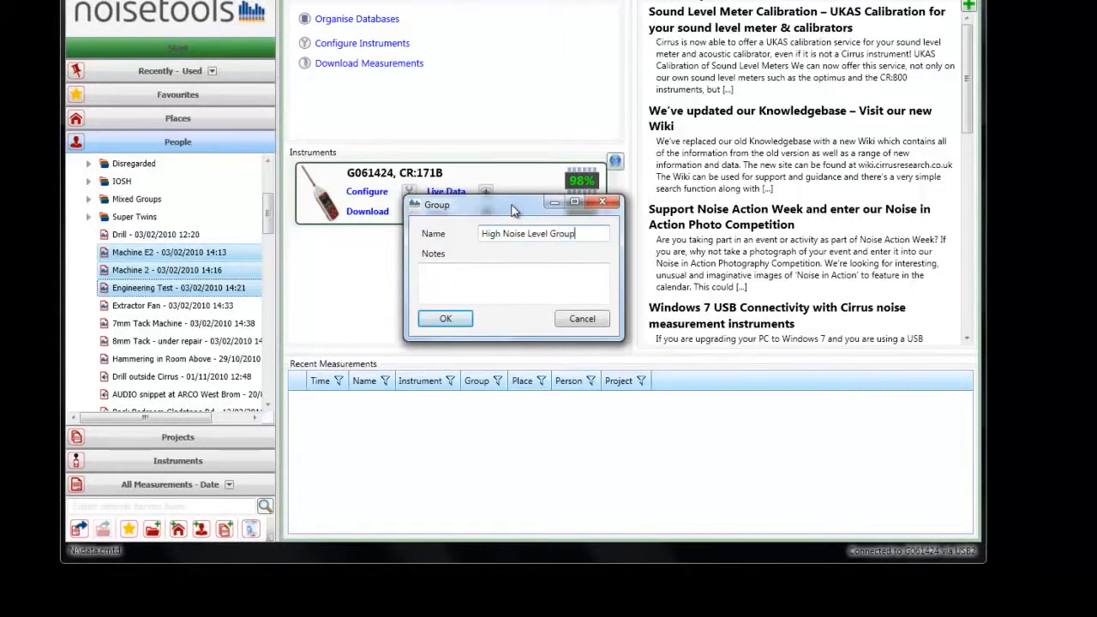
click(442, 322)
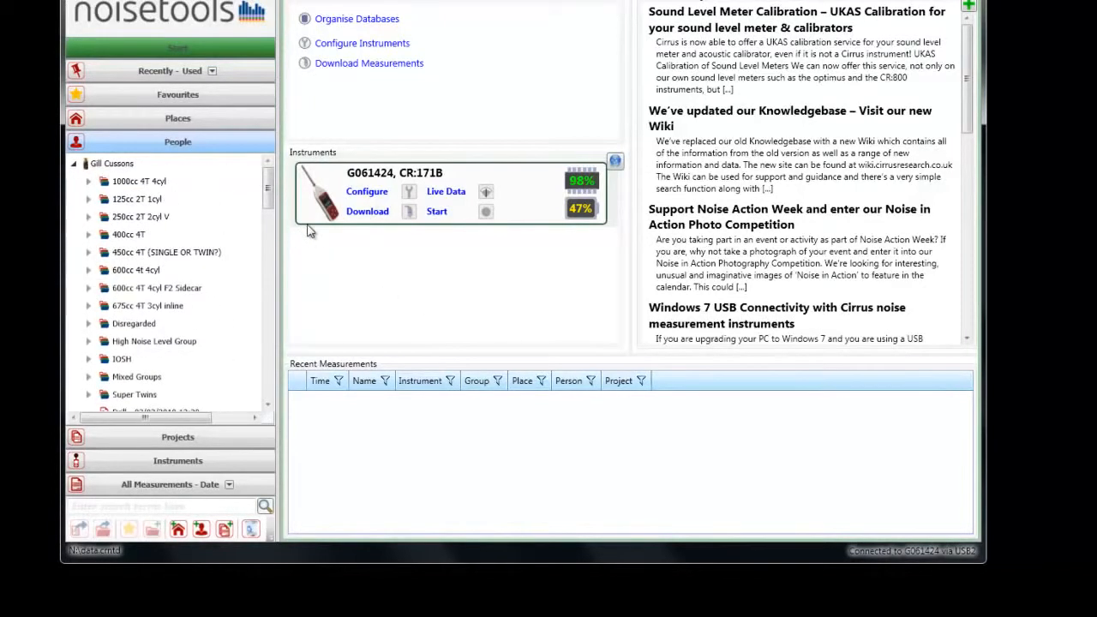
Step: Open the High Noise Level Group and enter "Notes" as its notes text
scroll(197, 296, down, 2)
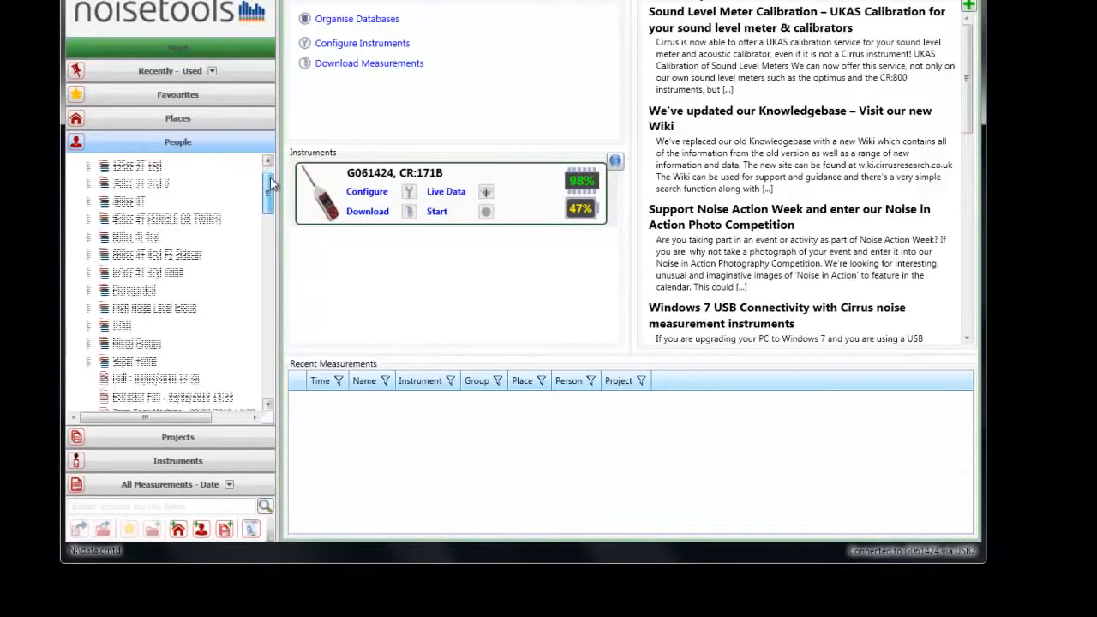
right_click(140, 312)
click(184, 333)
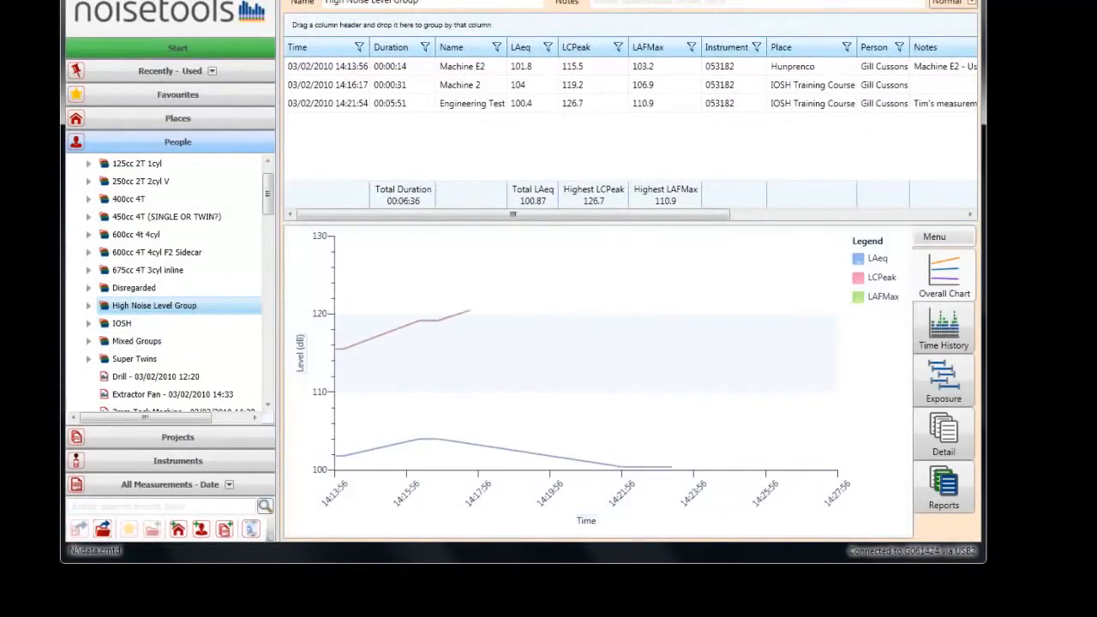
click(648, 3)
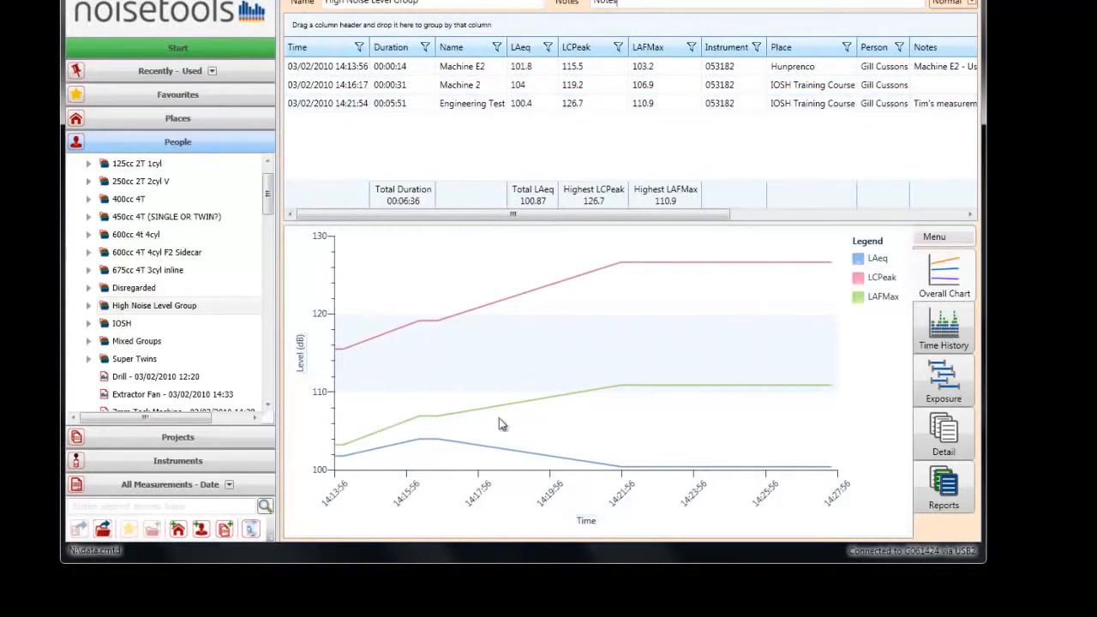
Step: Review the group's time history and add Engineering Test, Machine 2 and Machine E2 to its exposure calculation
click(961, 336)
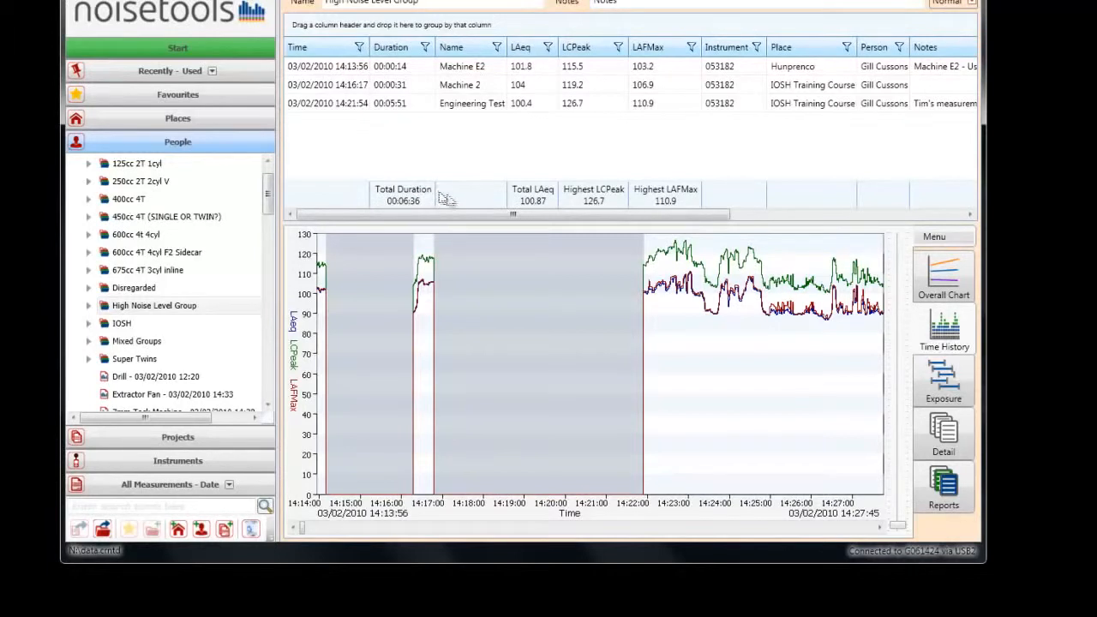
click(960, 377)
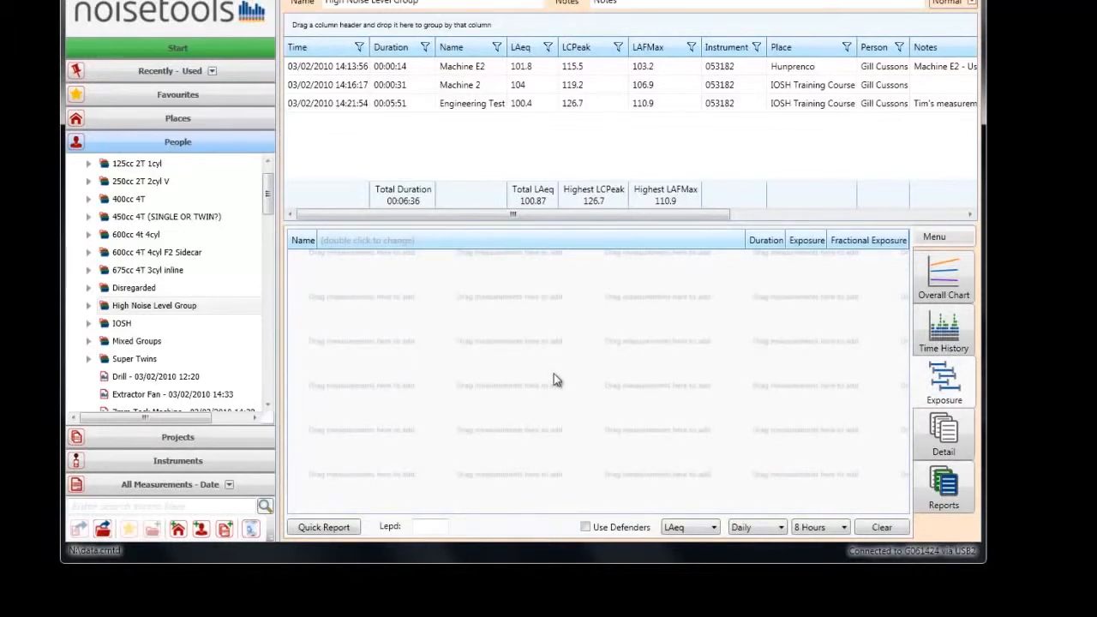
click(310, 102)
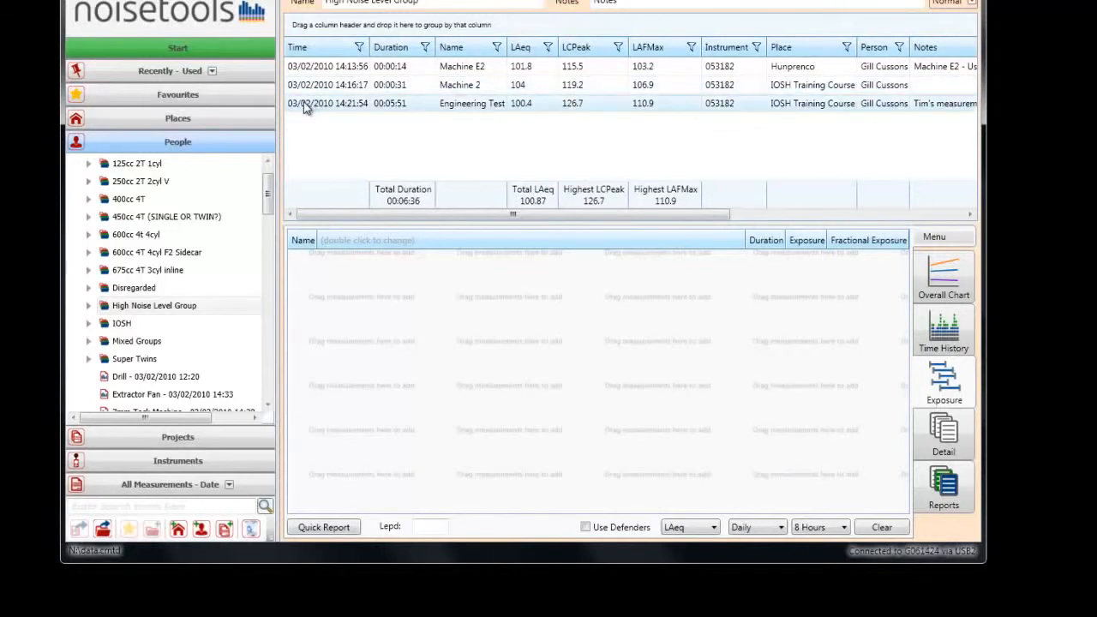
click(311, 106)
drag(305, 110, 313, 287)
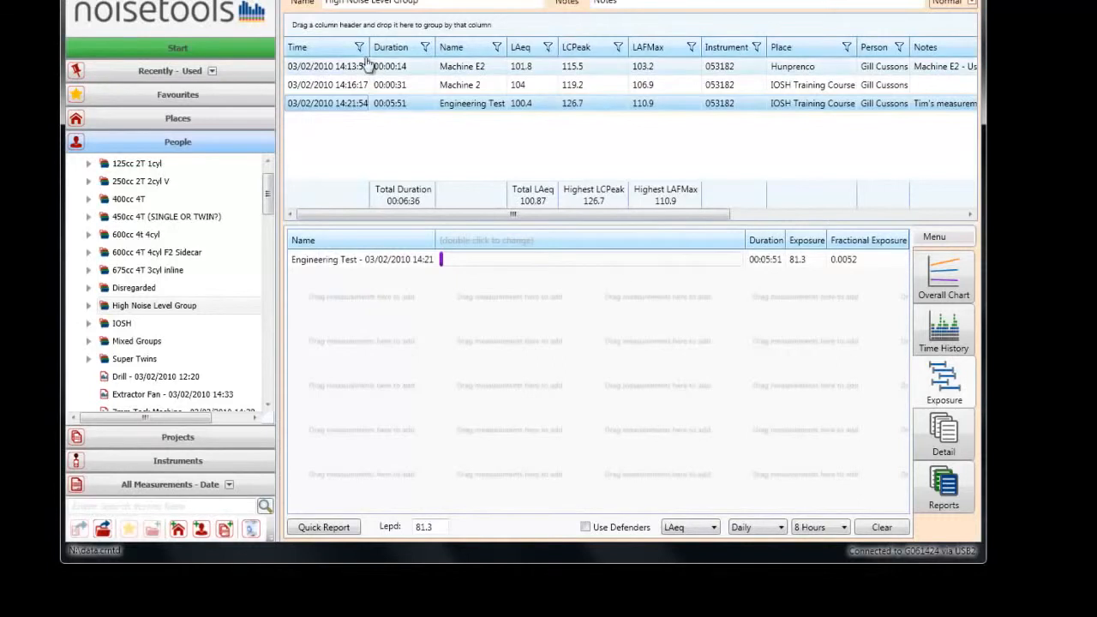
drag(304, 84, 338, 296)
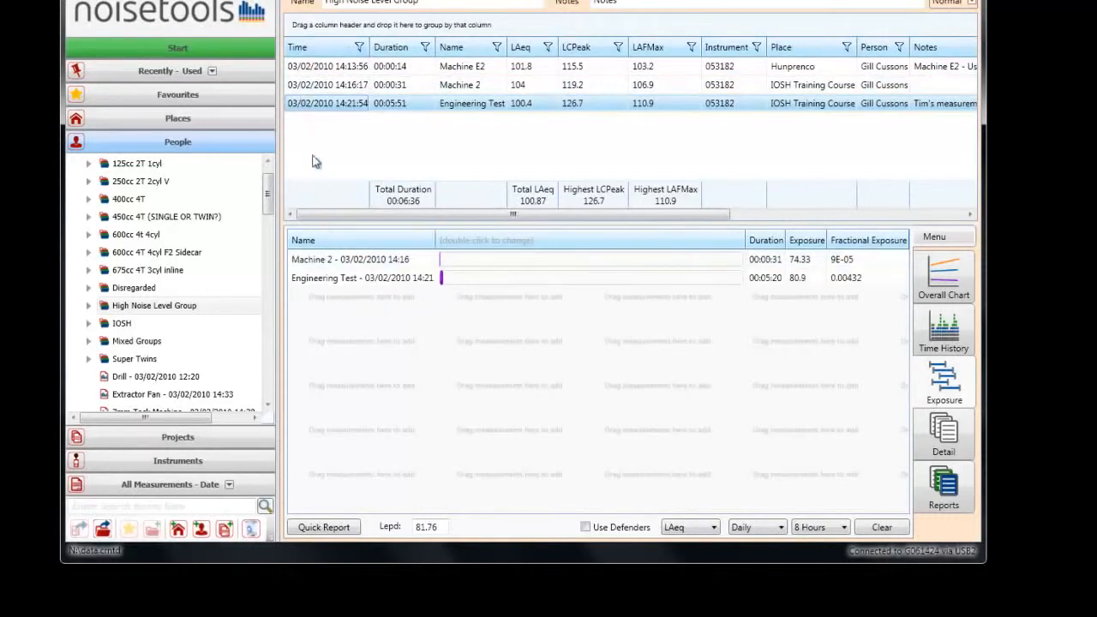
drag(313, 67, 334, 326)
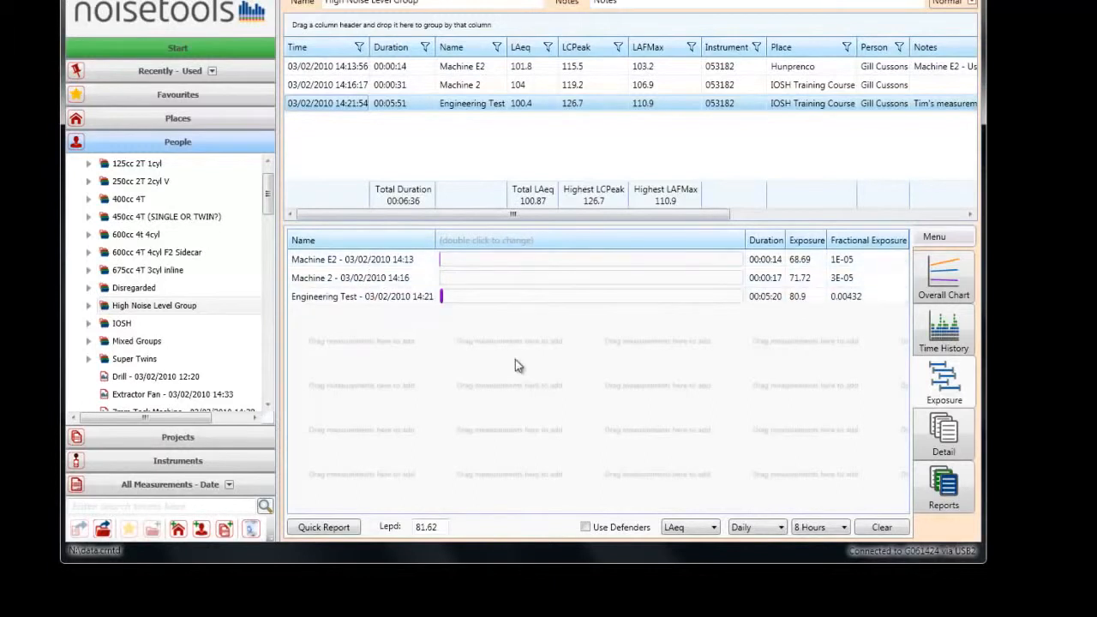
Step: Adjust the exposure durations to 02:40:00 for Machine E2, 00:30:00 for Machine 2 and 04:50:00 for Engineering Test
click(454, 298)
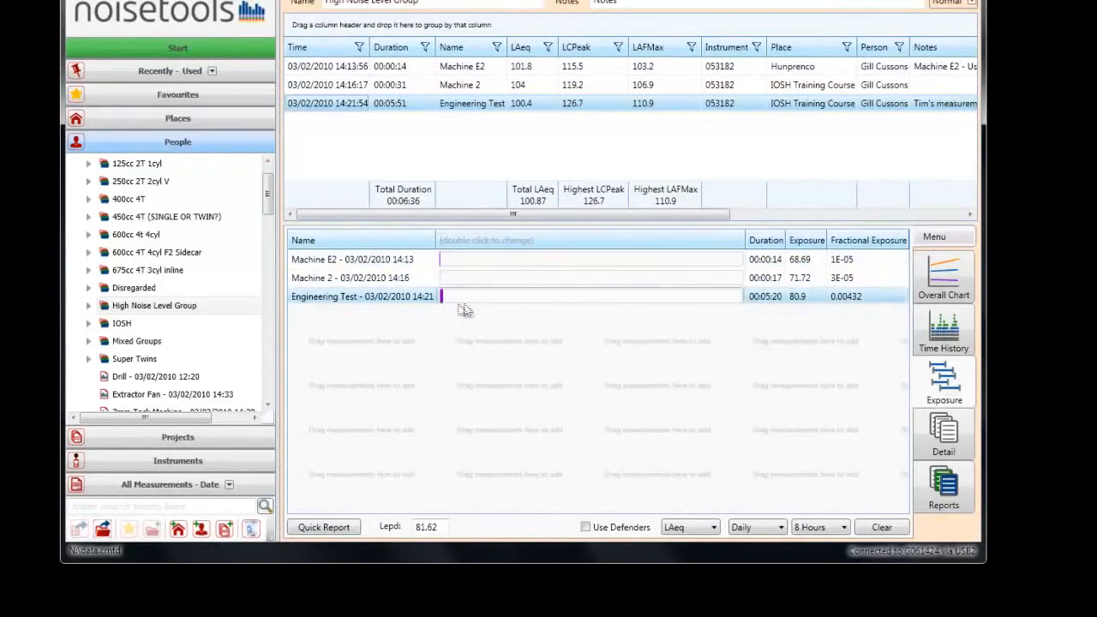
double_click(457, 296)
drag(458, 295, 566, 298)
double_click(591, 278)
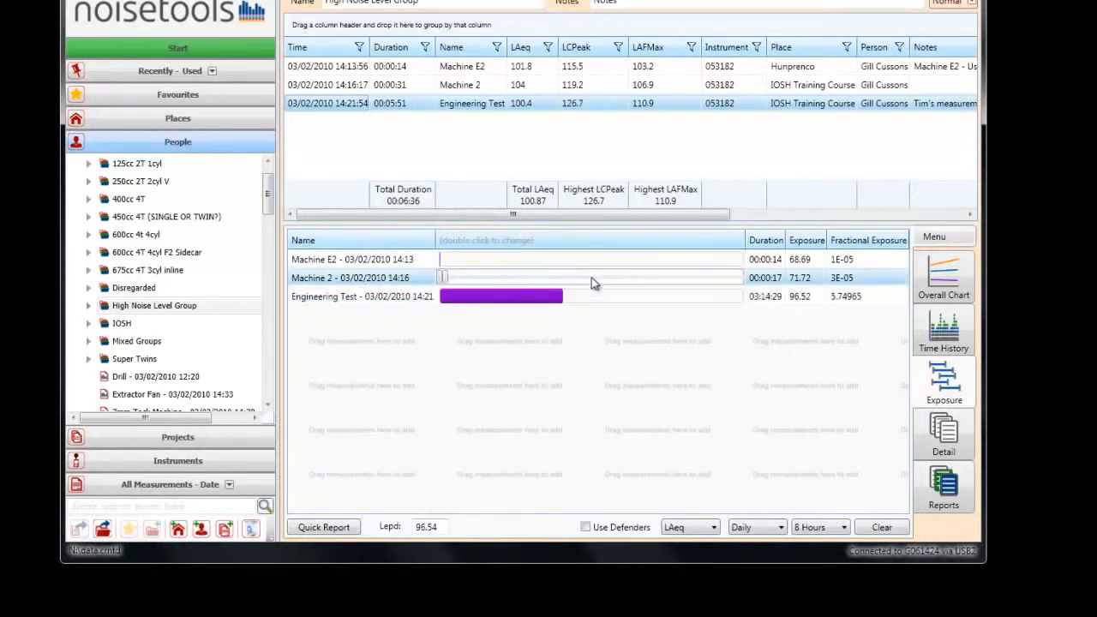
drag(444, 278, 564, 281)
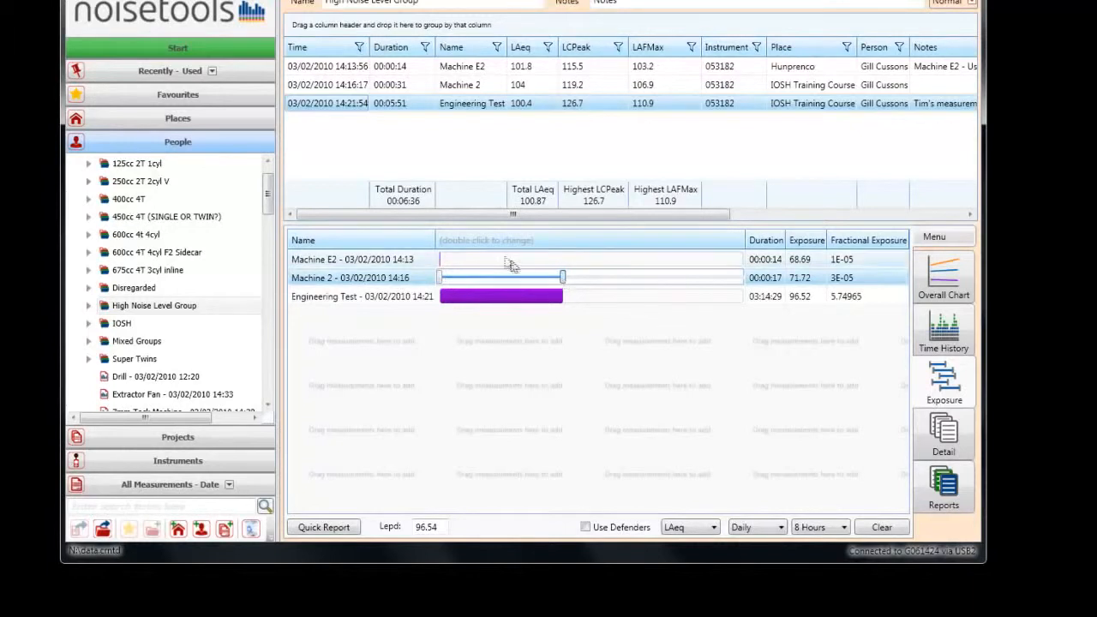
double_click(506, 260)
drag(448, 257, 747, 309)
double_click(564, 297)
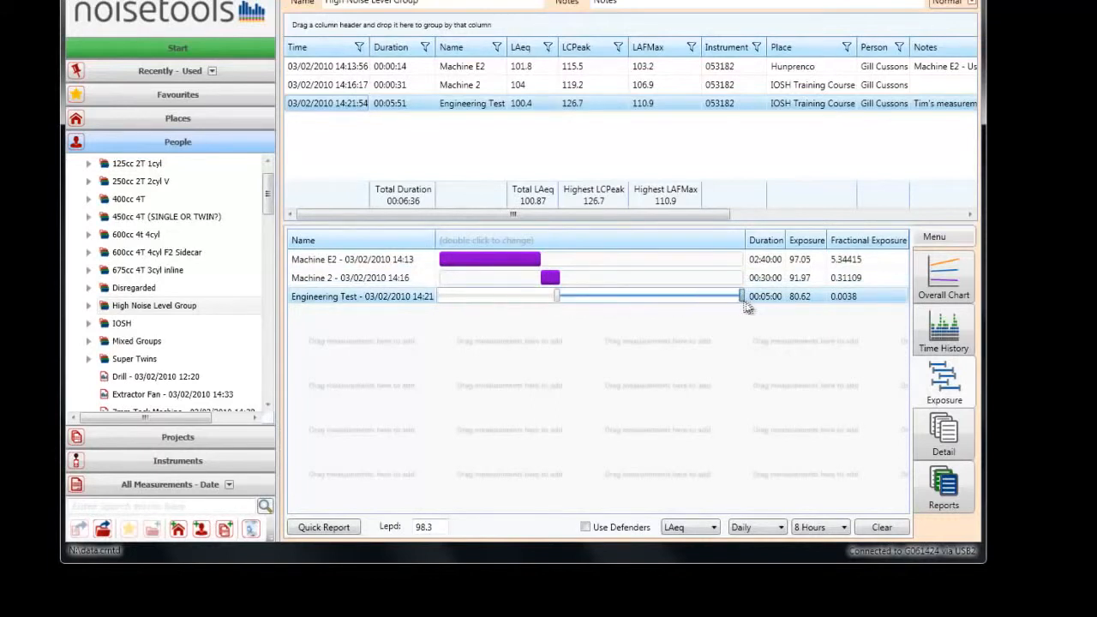
click(698, 369)
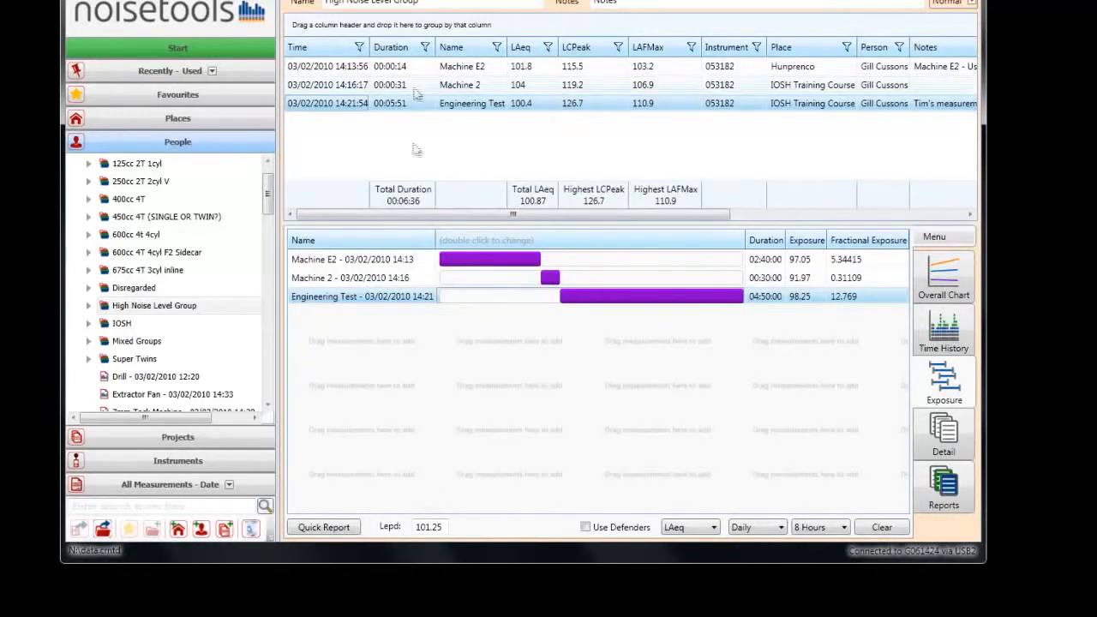
Step: Shorten Machine E2's exposure duration to 01:45:00
double_click(540, 260)
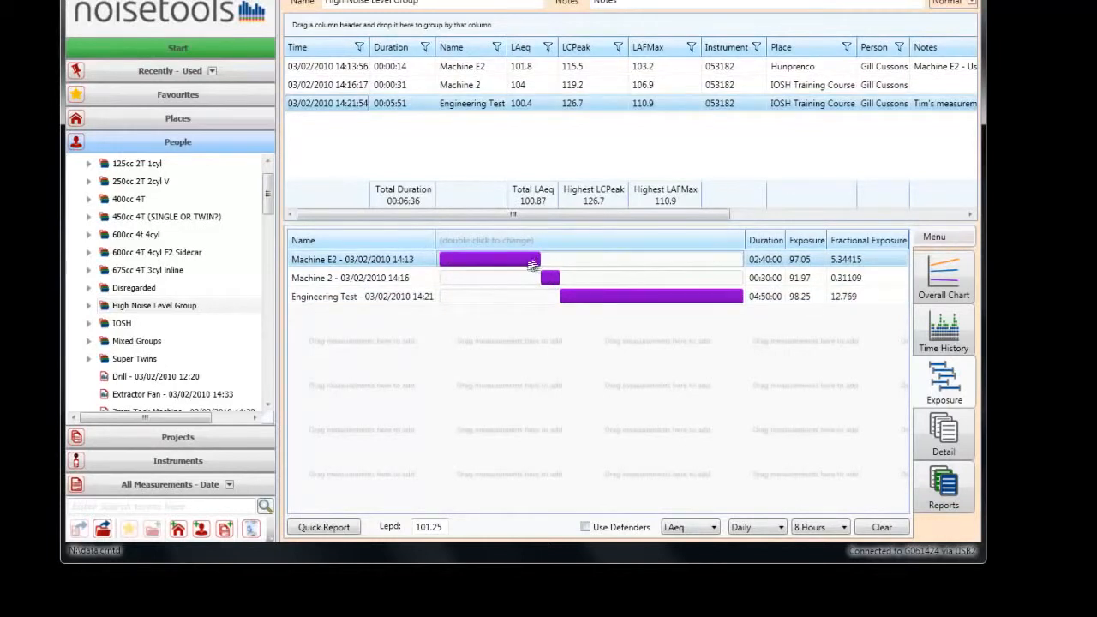
double_click(538, 260)
drag(541, 260, 509, 260)
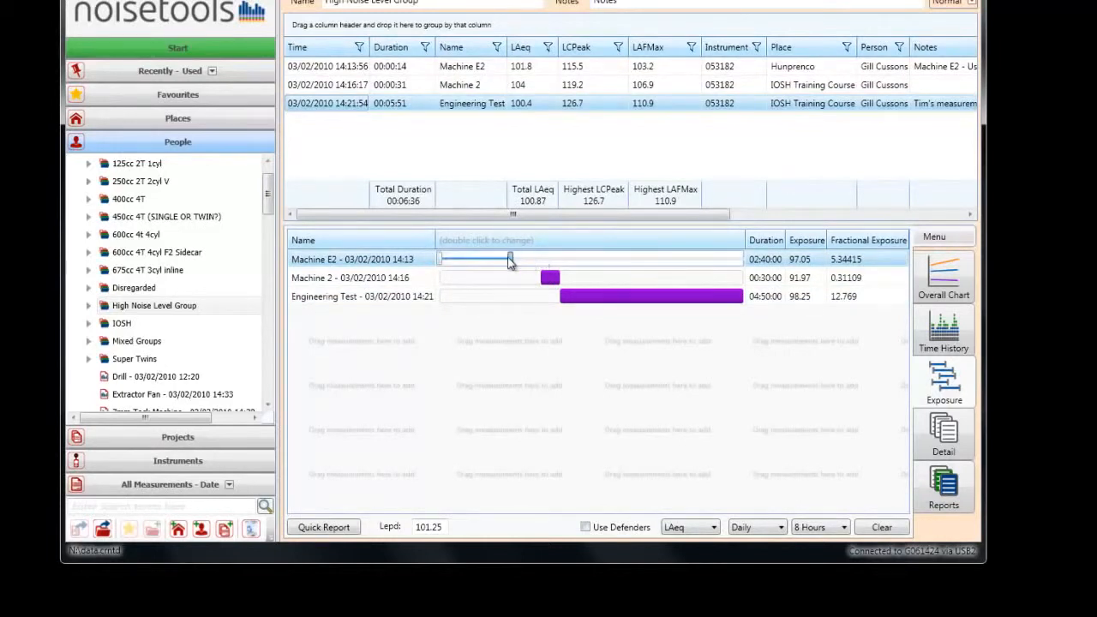
click(531, 317)
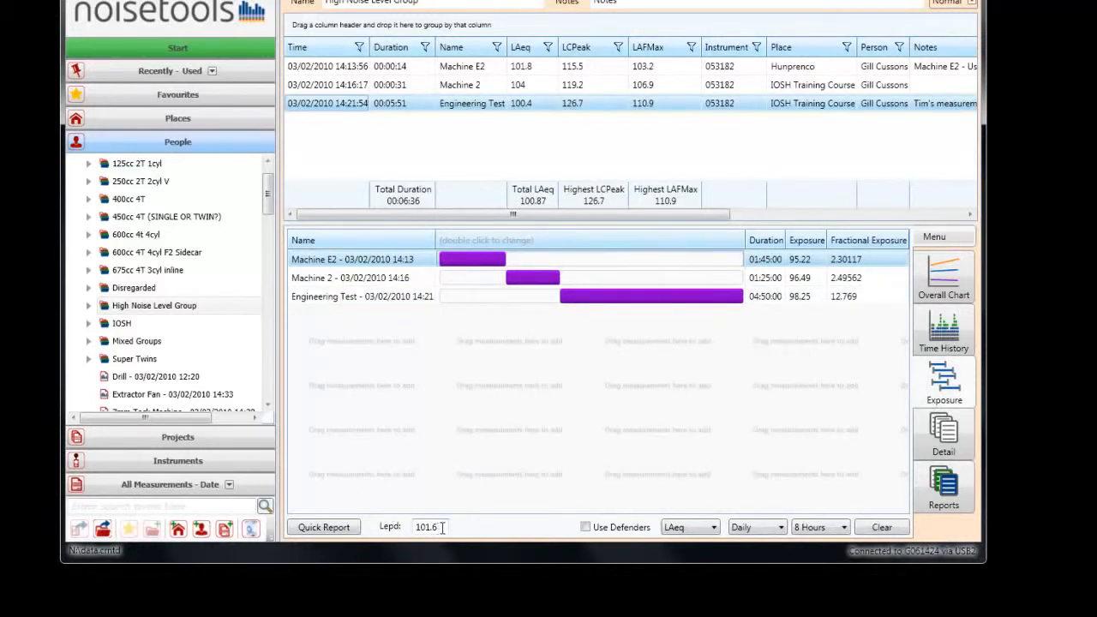
Step: Compare the exposure calculation with and without hearing defenders, checking the defender assigned to Engineering Test
click(585, 528)
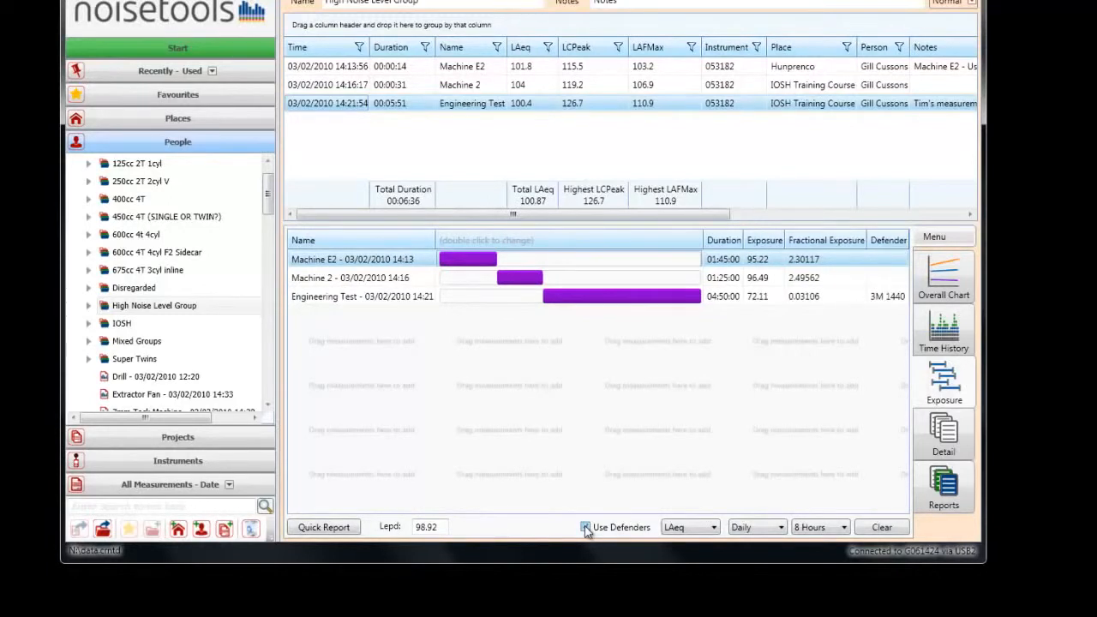
click(898, 302)
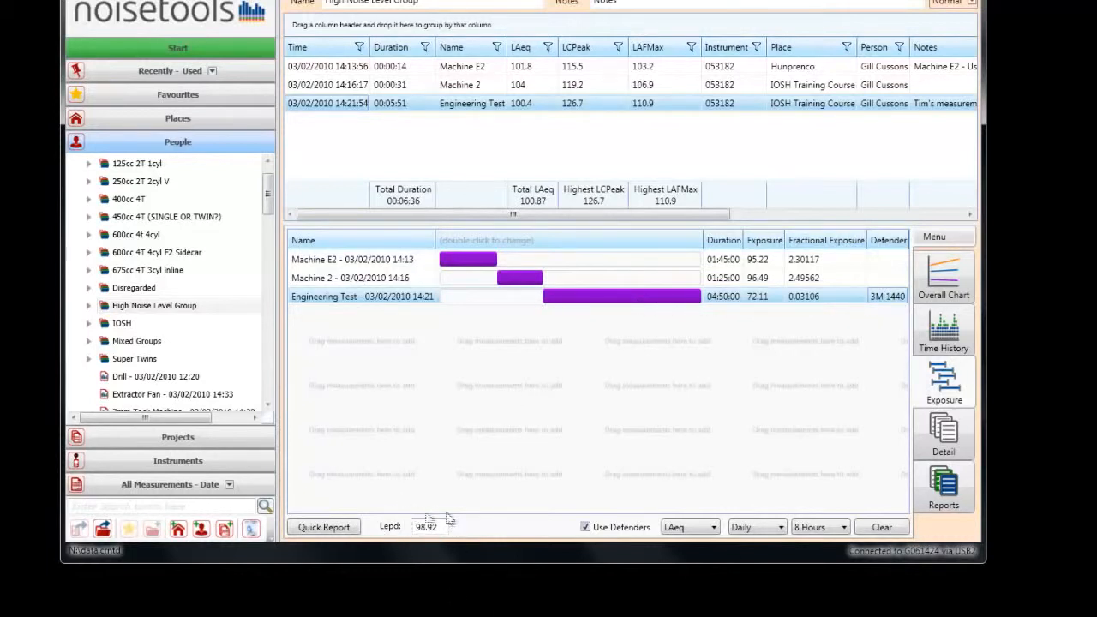
click(585, 528)
click(585, 527)
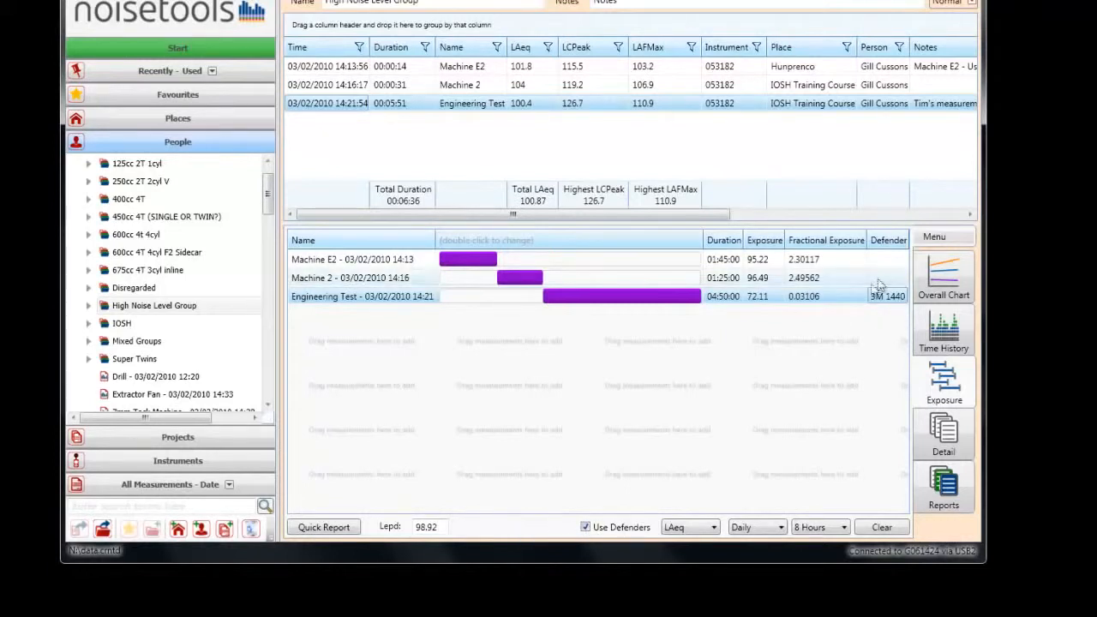
click(588, 528)
Step: Check the available exposure metrics and calculation periods, keeping LAeq and Daily selected
click(719, 530)
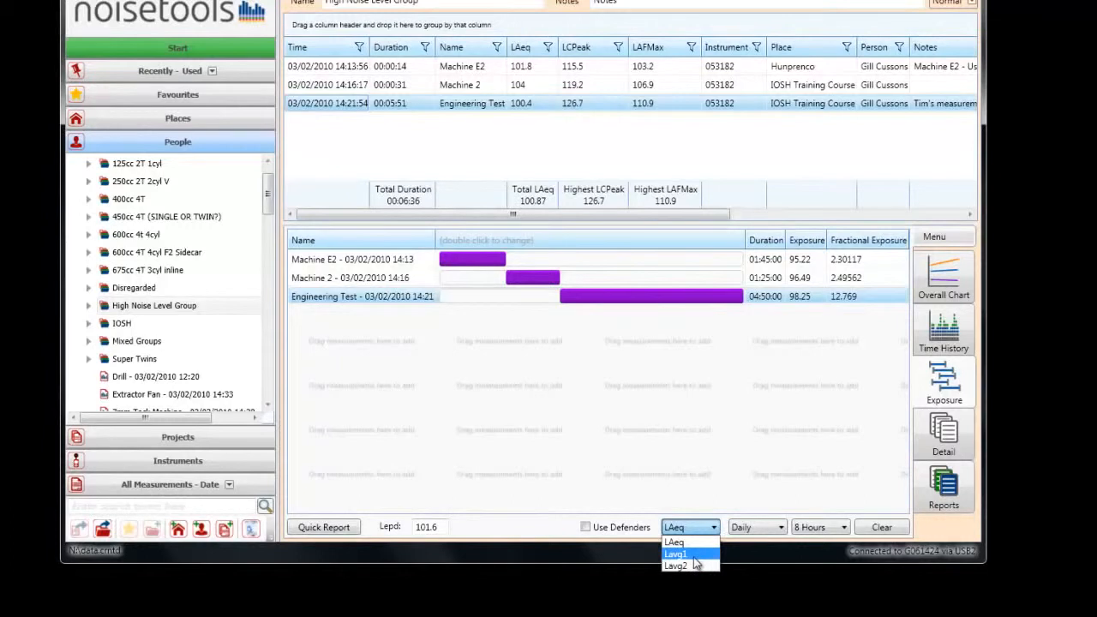
click(709, 549)
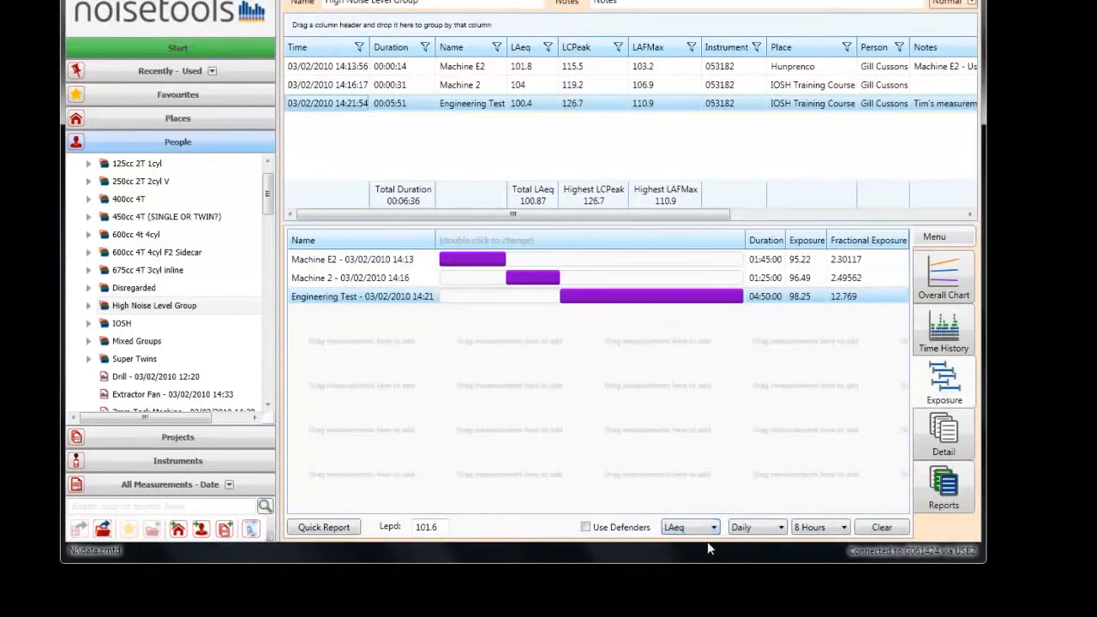
click(781, 530)
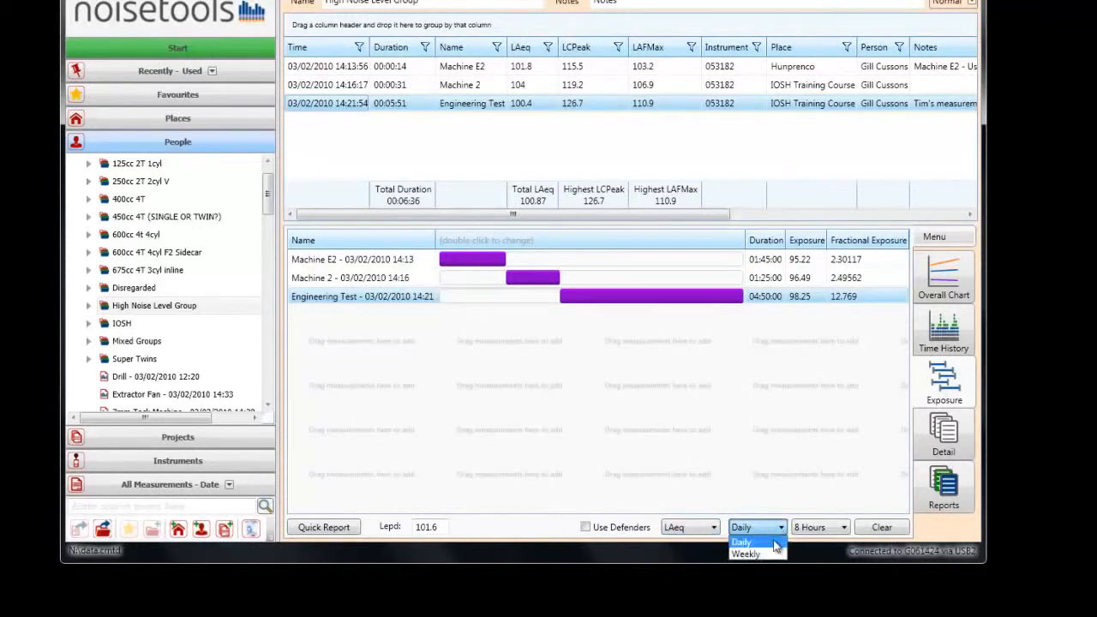
click(790, 488)
Step: Set the daily exposure length to 12 Hours and extend Machine 2 to 03:50:00 and Engineering Test to 06:25:00
click(845, 530)
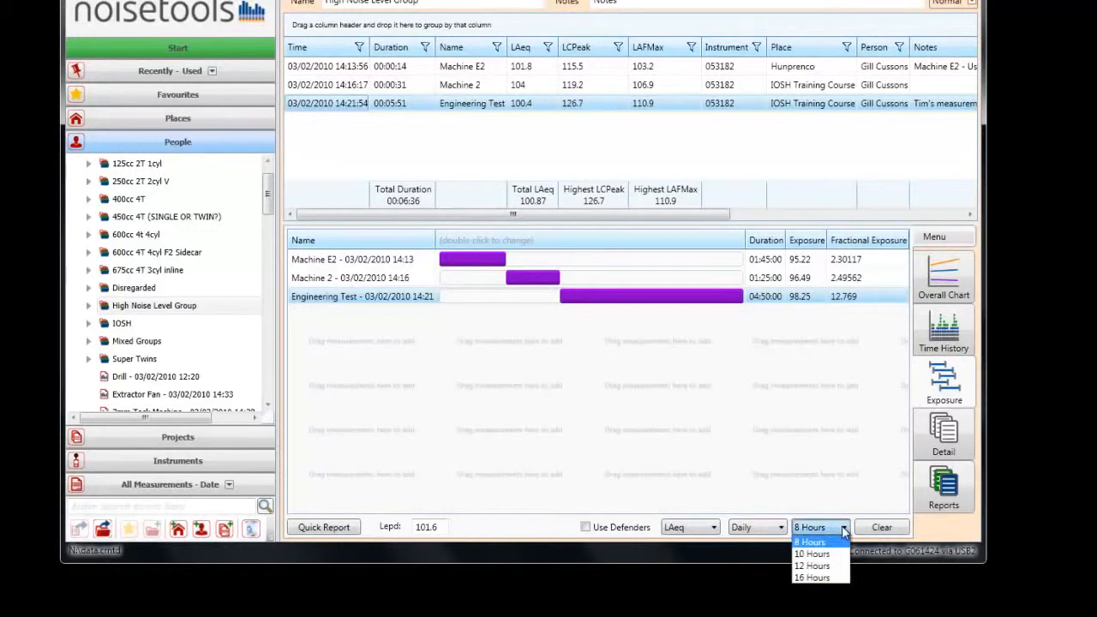
click(813, 566)
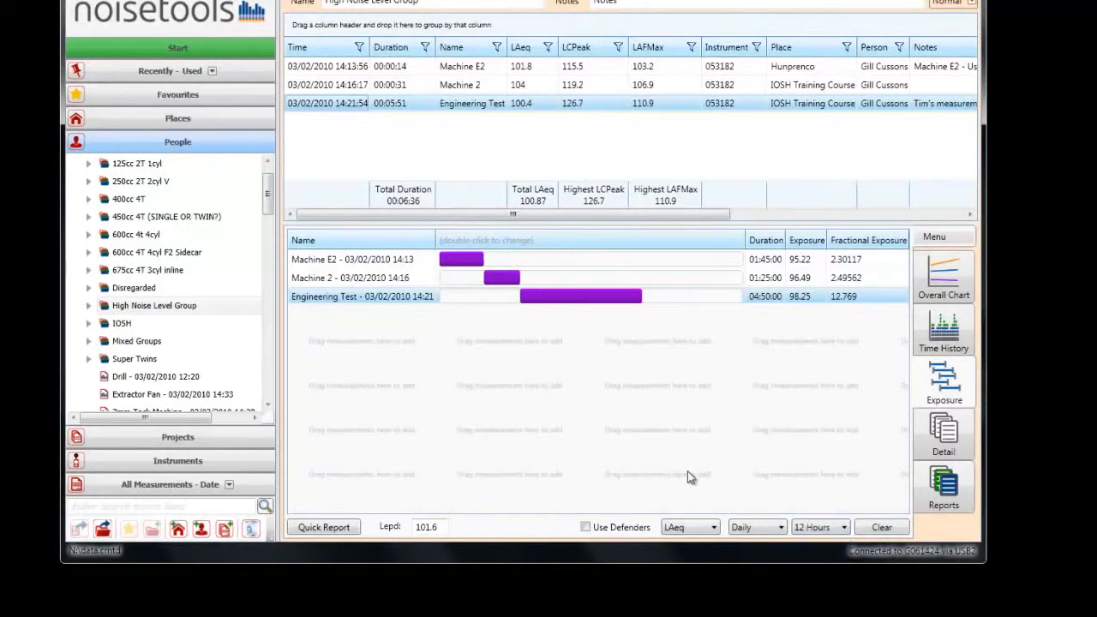
click(501, 279)
drag(521, 280, 585, 277)
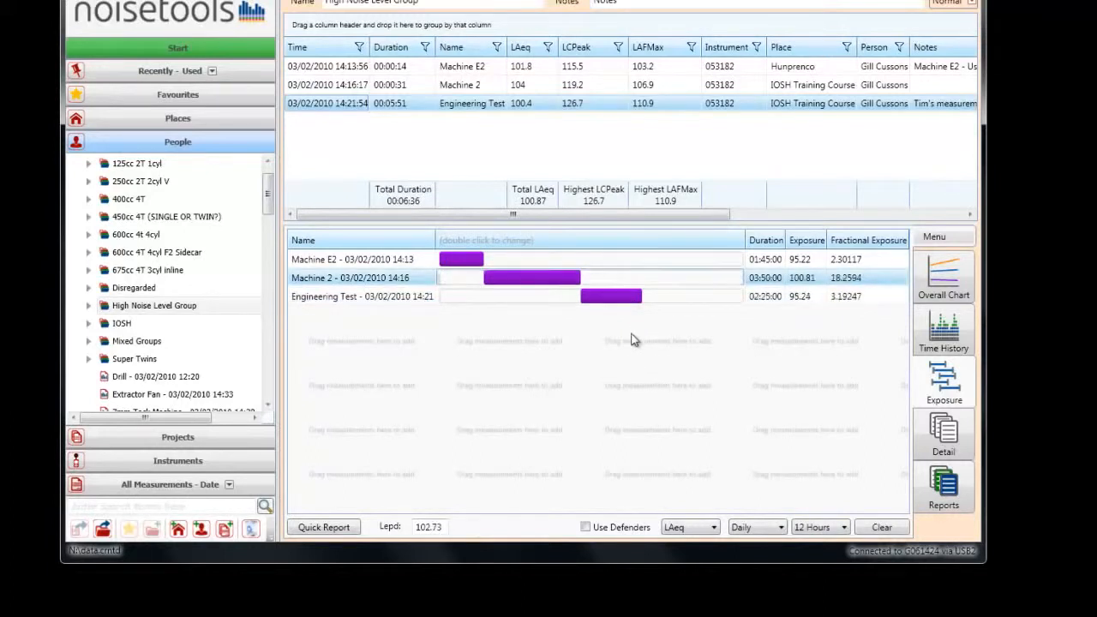
click(632, 299)
drag(642, 298, 757, 299)
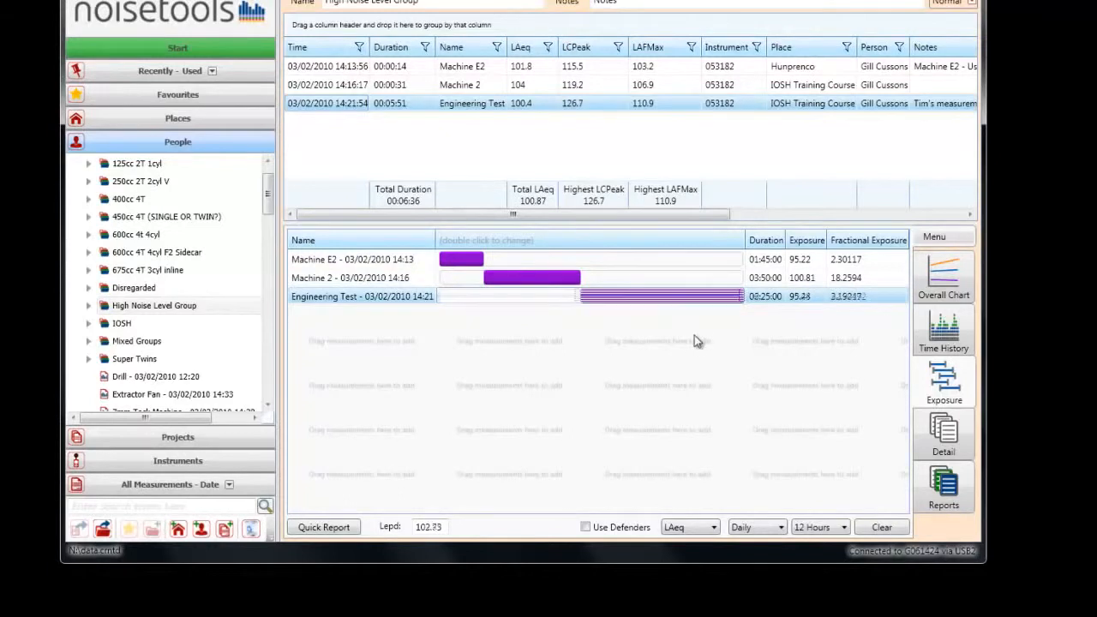
Step: Switch the calculation to Weekly and extend Machine E2 to 04:35:00, Machine 2 to 06:50:00 and Engineering Test to 05:15:00
click(757, 528)
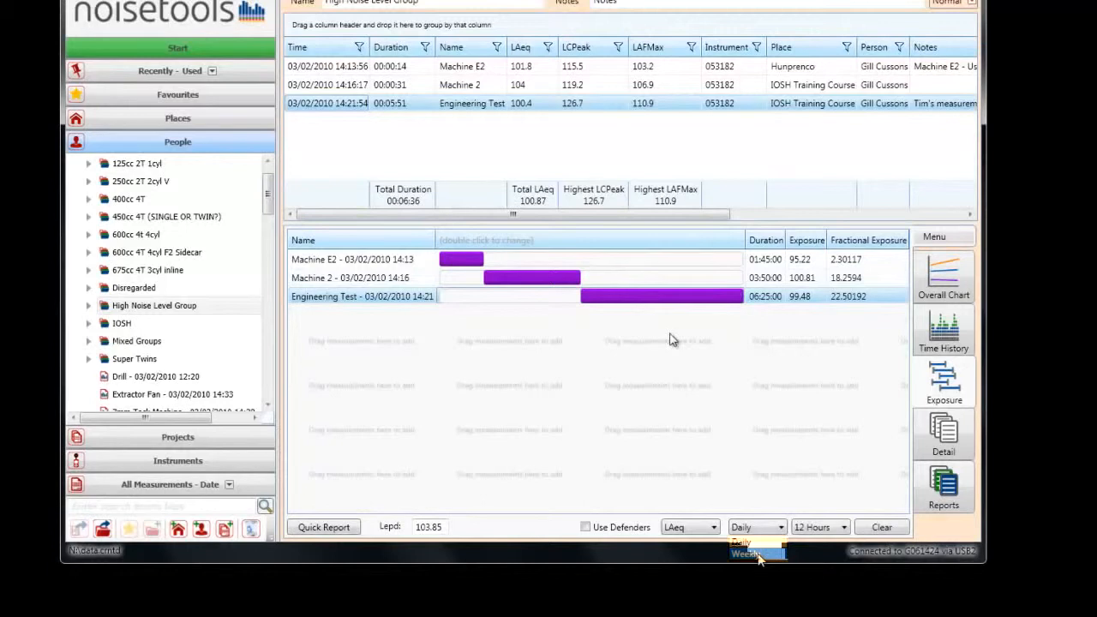
click(748, 553)
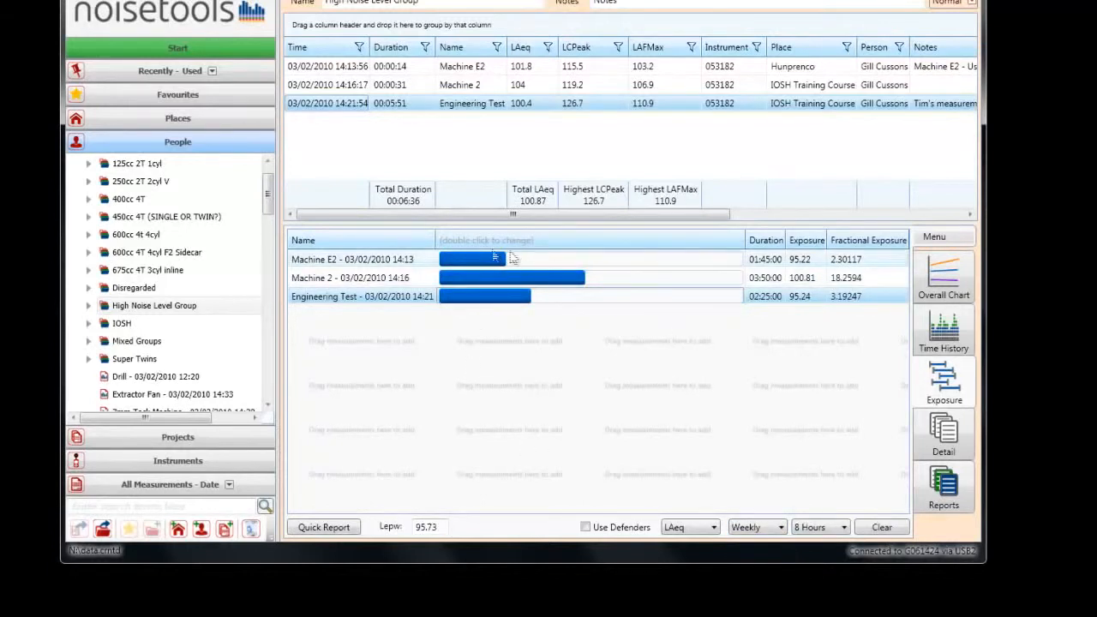
click(605, 280)
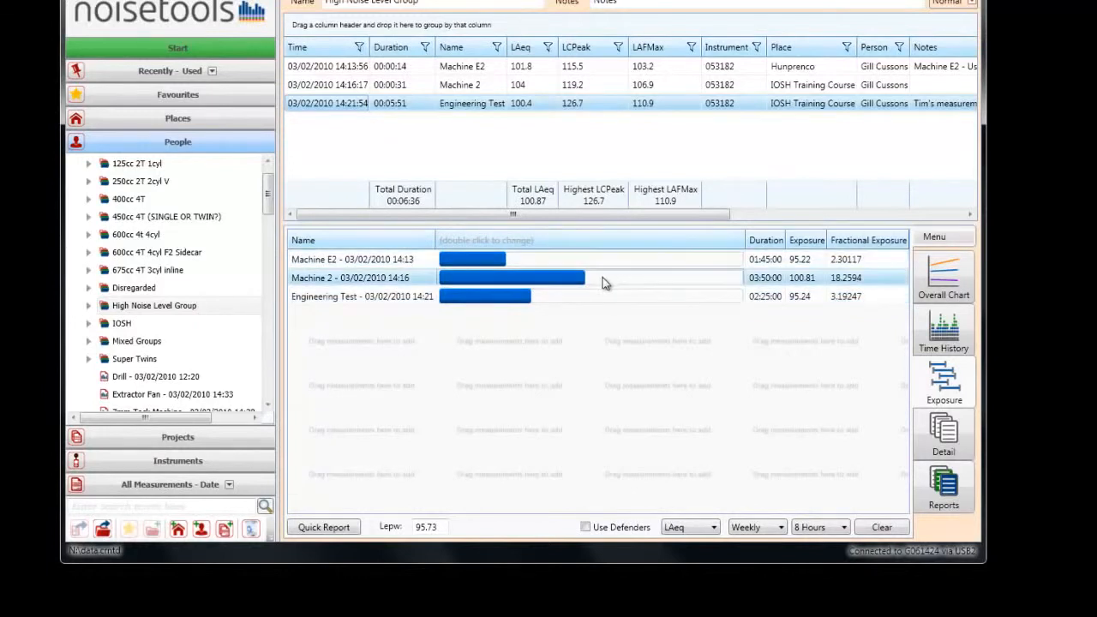
click(564, 302)
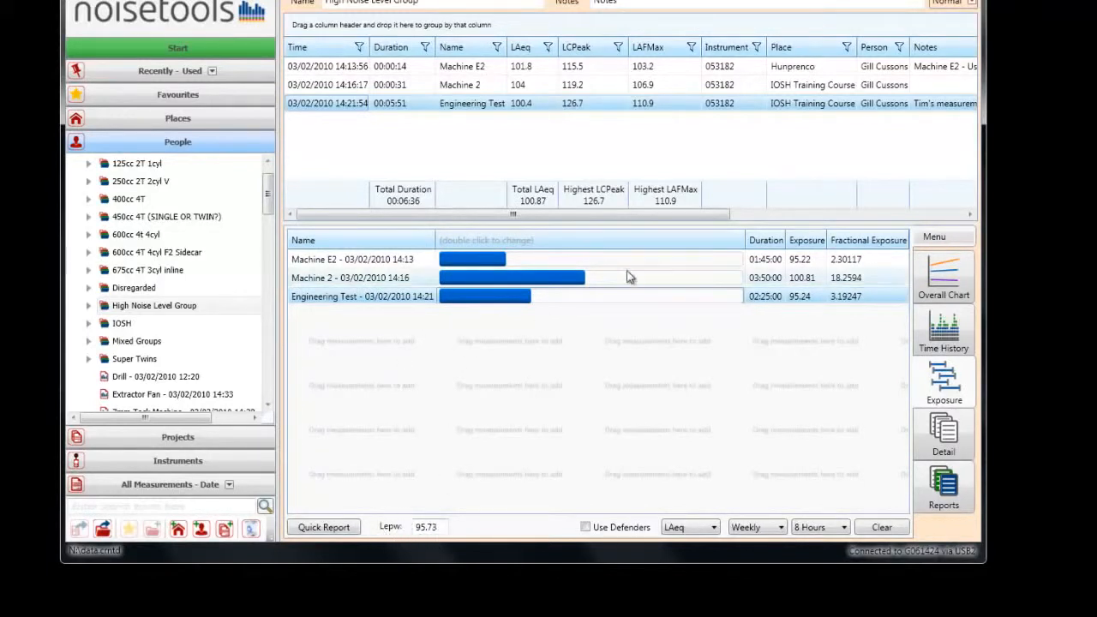
drag(542, 303, 697, 279)
click(583, 283)
drag(506, 258, 614, 259)
Step: Compare the weekly exposure with and without hearing defenders, and return the calculation to Daily with defenders off
click(586, 527)
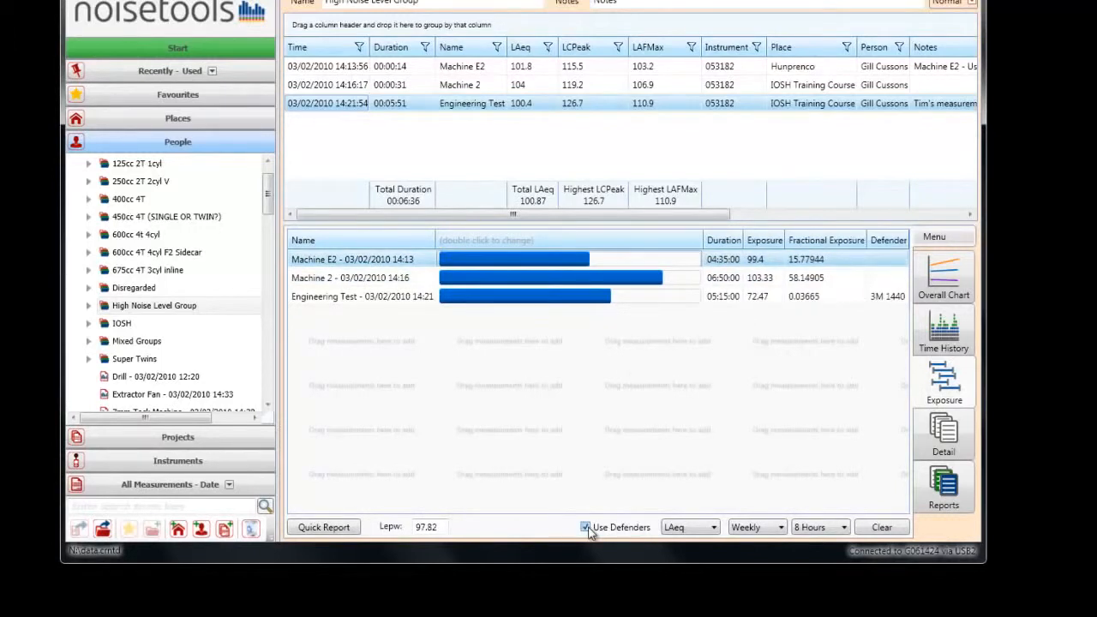
click(585, 528)
click(754, 527)
click(752, 549)
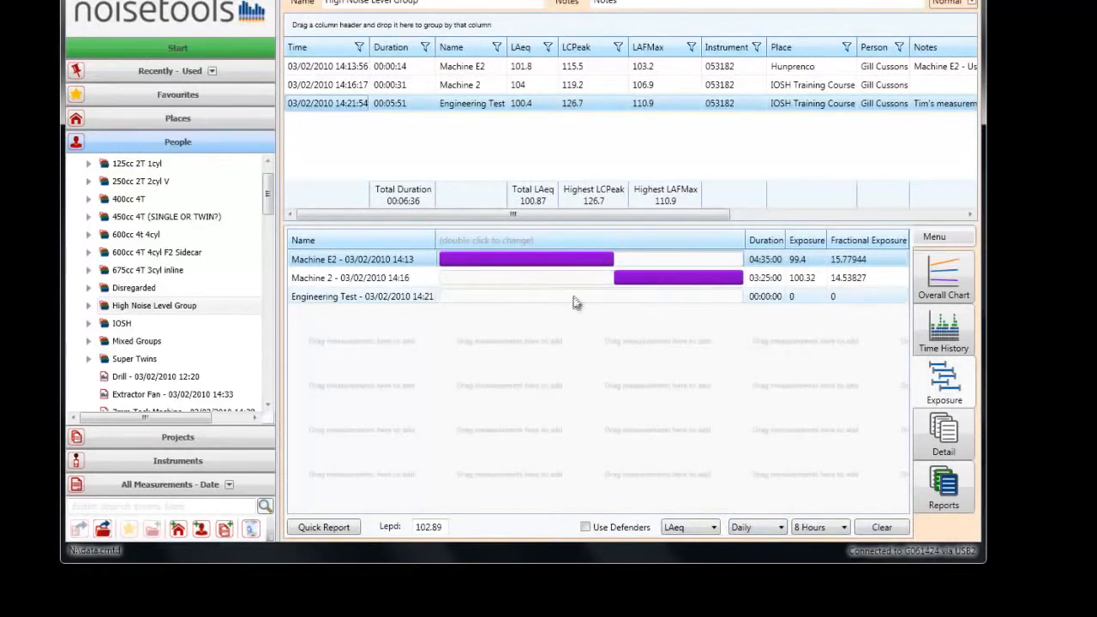
Step: Set the daily exposure durations to 01:55:00 for Machine E2, 02:45:00 for Machine 2 and 03:20:00 for Engineering Test
drag(605, 266, 512, 266)
click(632, 279)
drag(745, 280, 617, 281)
click(647, 298)
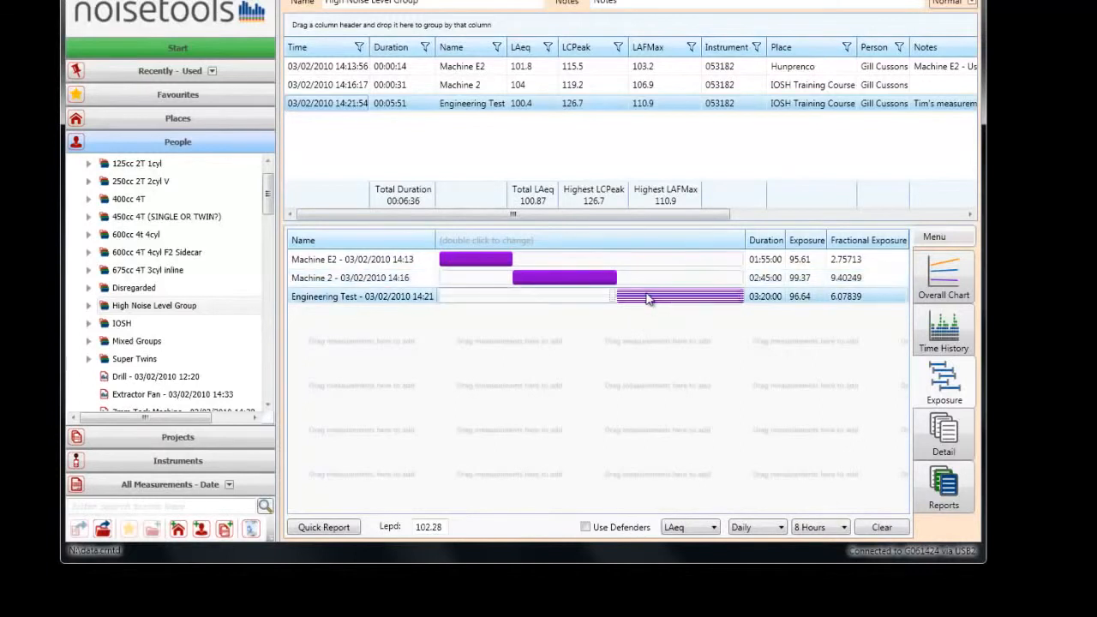
Step: Open the duration values of Machine E2, Machine 2 and Engineering Test for direct editing, leaving the times as they are
click(765, 296)
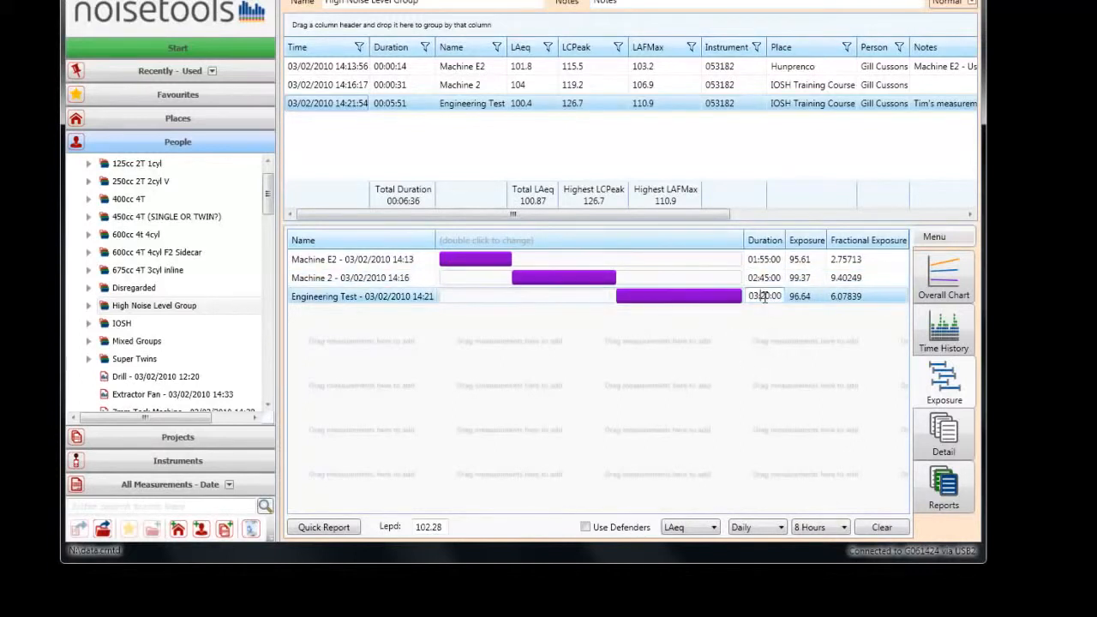
click(765, 279)
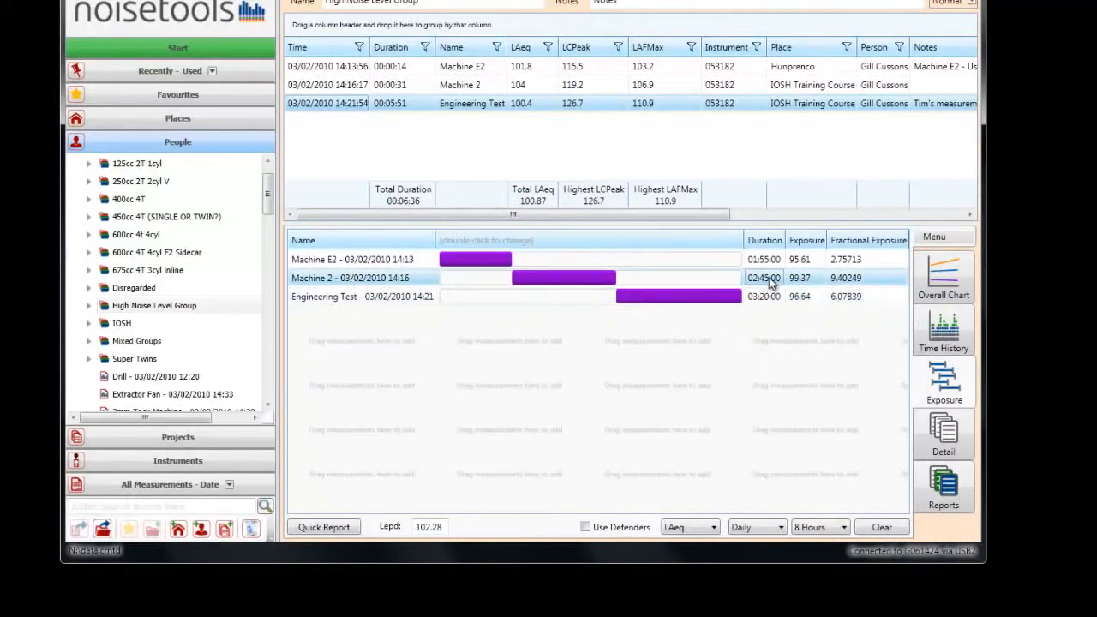
click(770, 263)
click(772, 278)
click(769, 296)
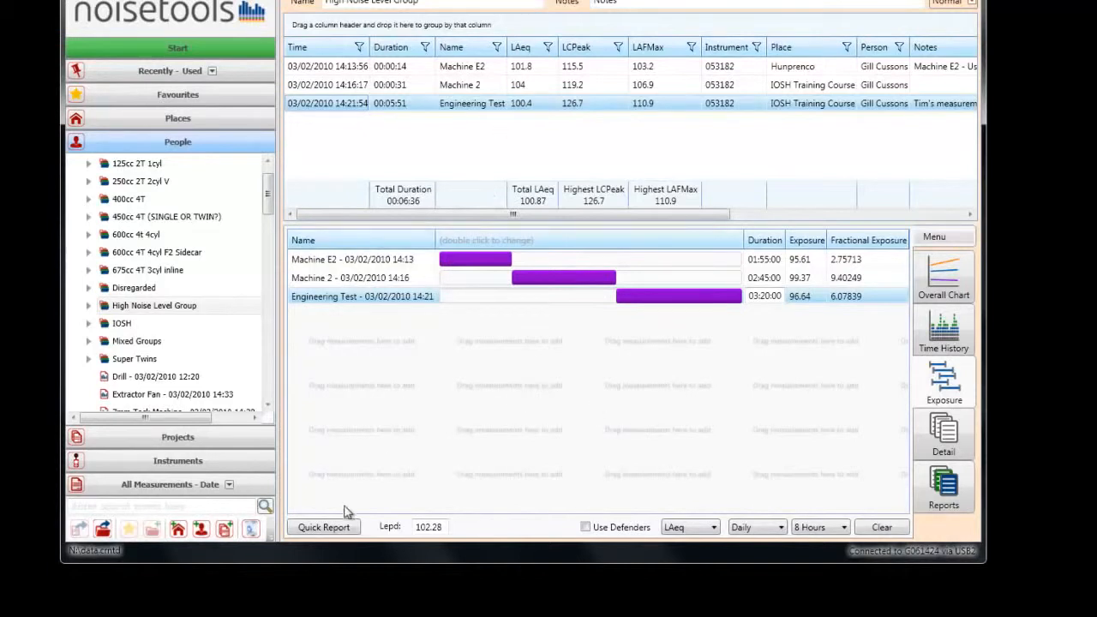
Step: Generate and review the daily exposure quick report, checking the PDF save format without saving the file
click(324, 528)
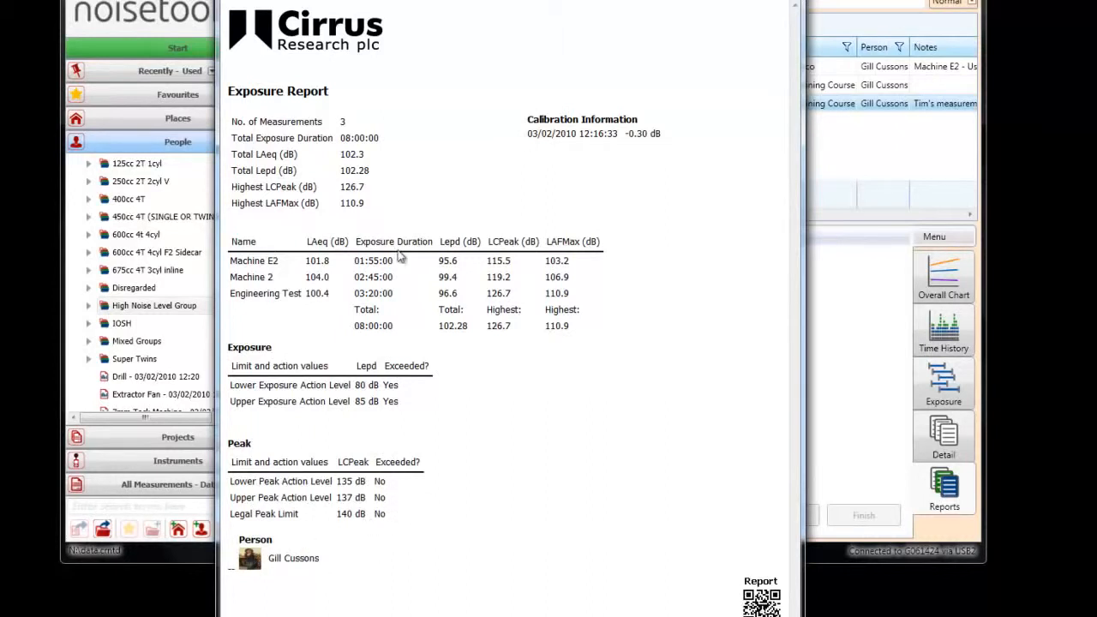
key(ctrl+s)
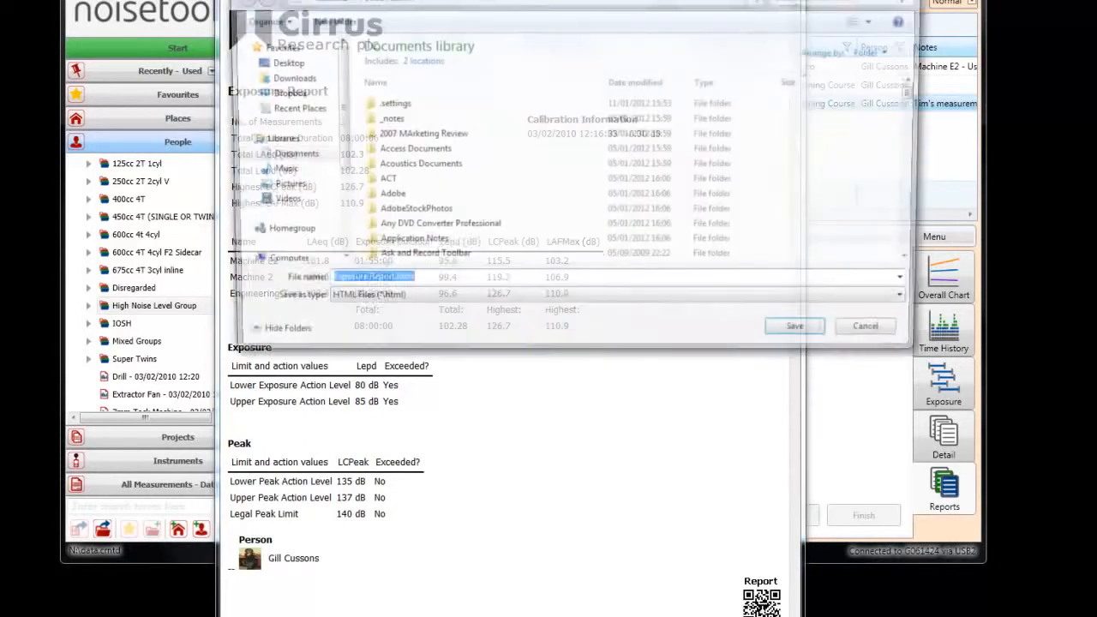
click(360, 302)
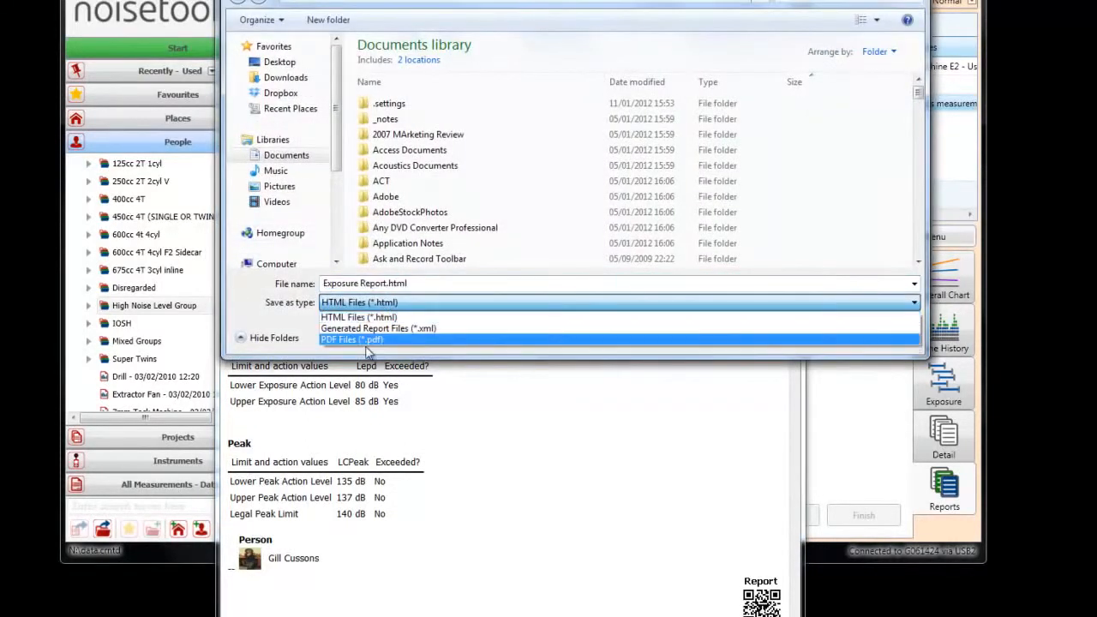
click(371, 340)
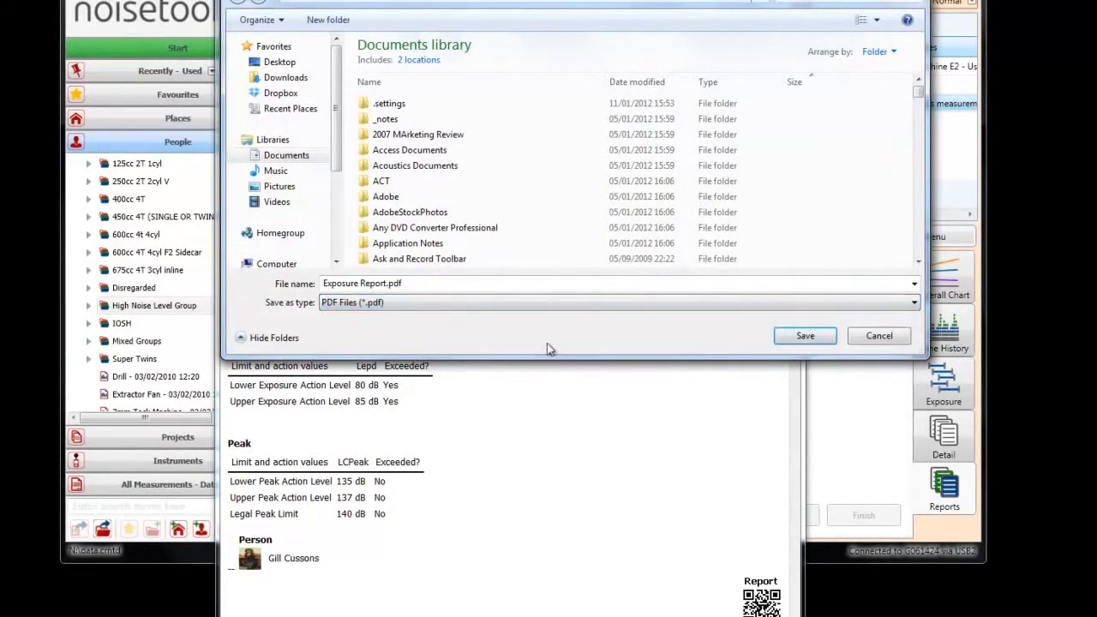
click(898, 335)
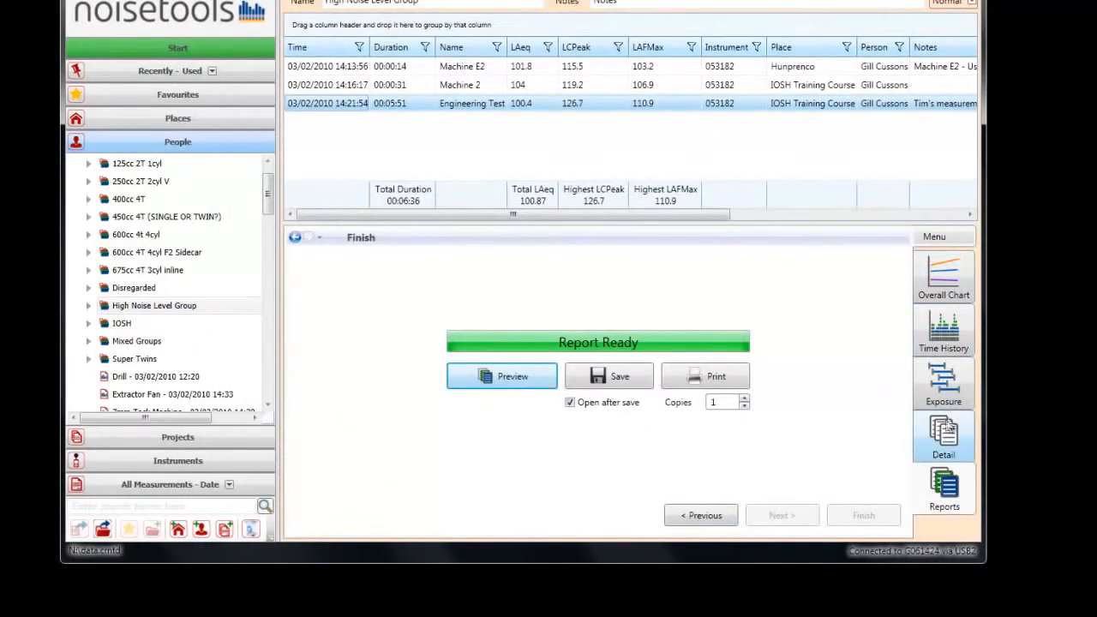
Step: Switch the exposure calculation to Weekly and preview its quick report, closing the preview when done
click(948, 394)
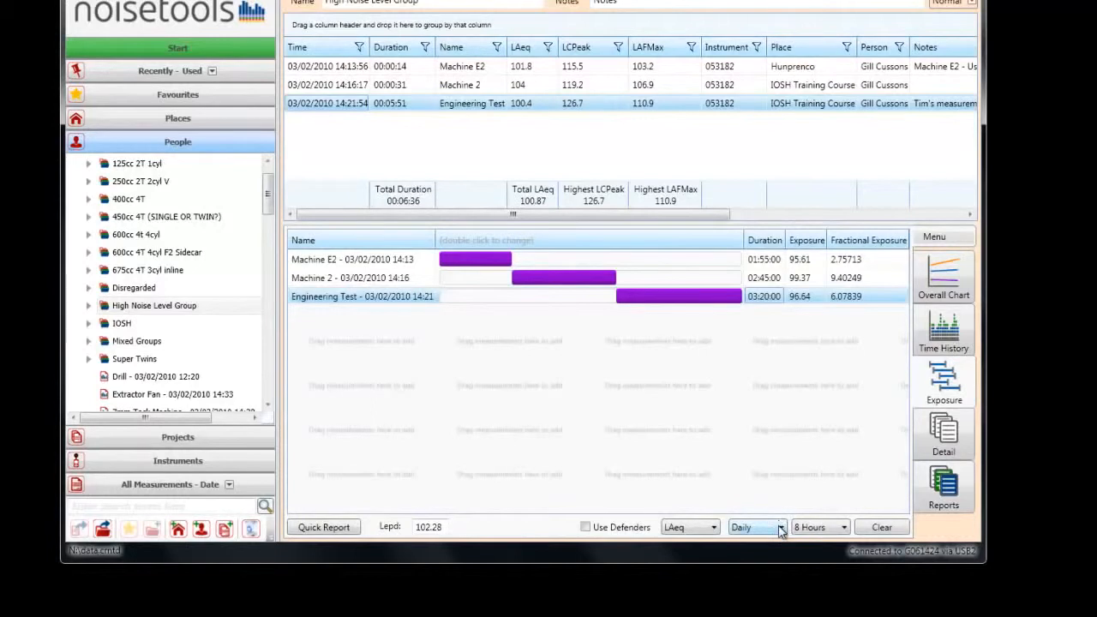
click(753, 527)
click(755, 554)
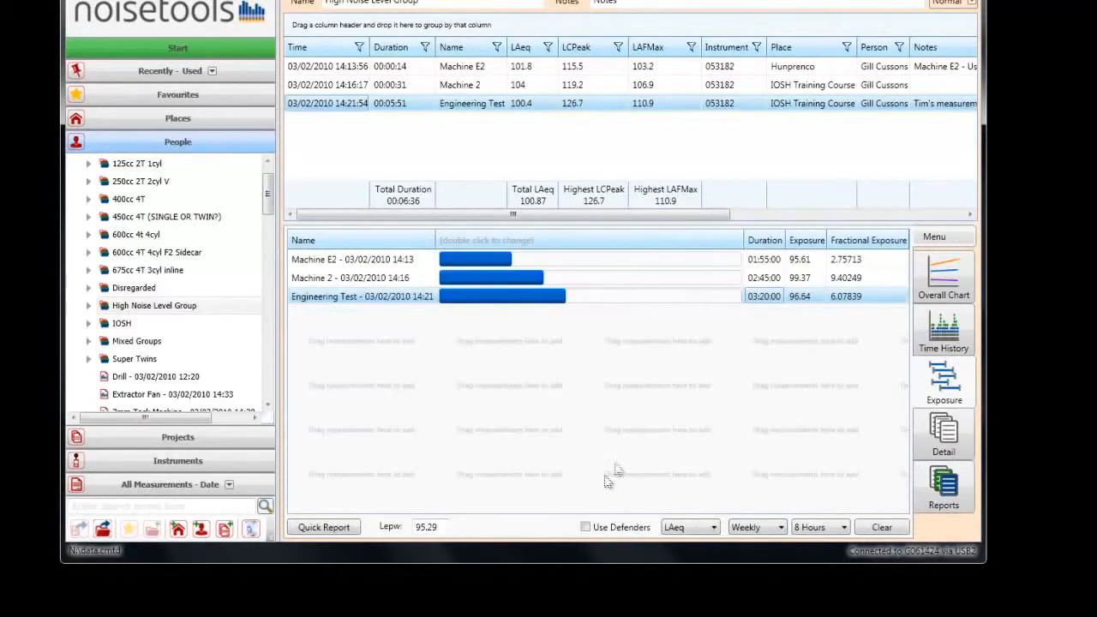
click(343, 530)
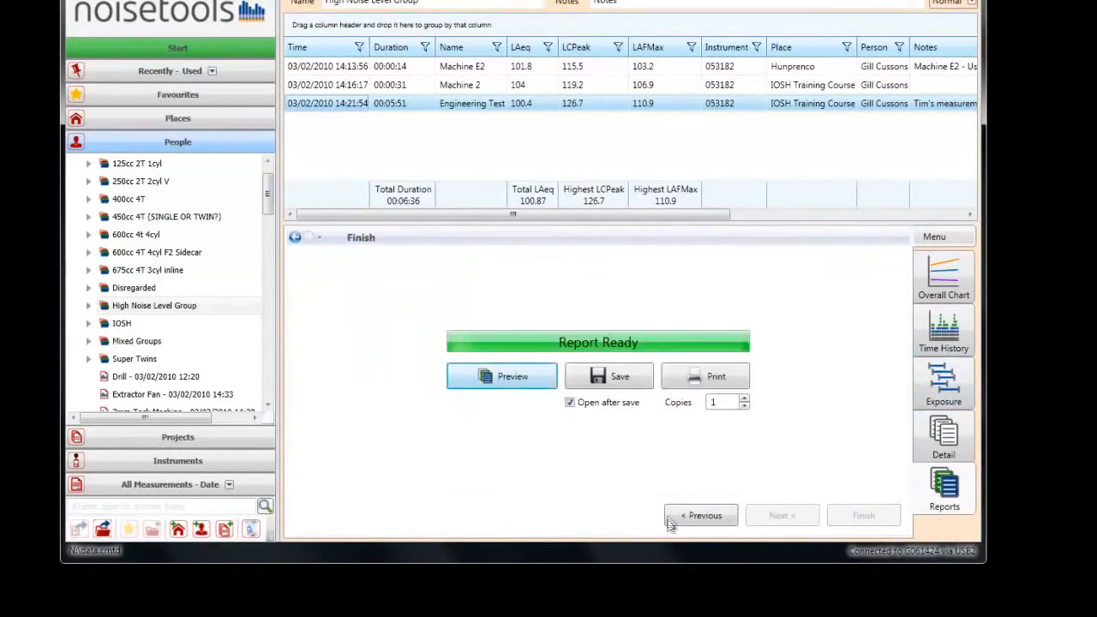
click(513, 378)
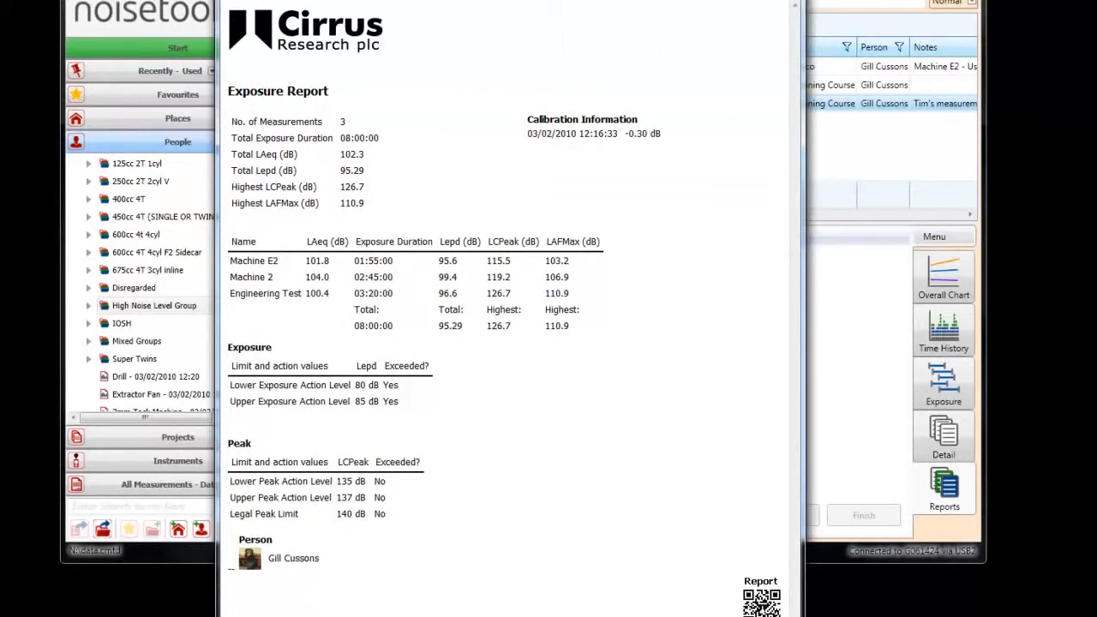
key(alt+F4)
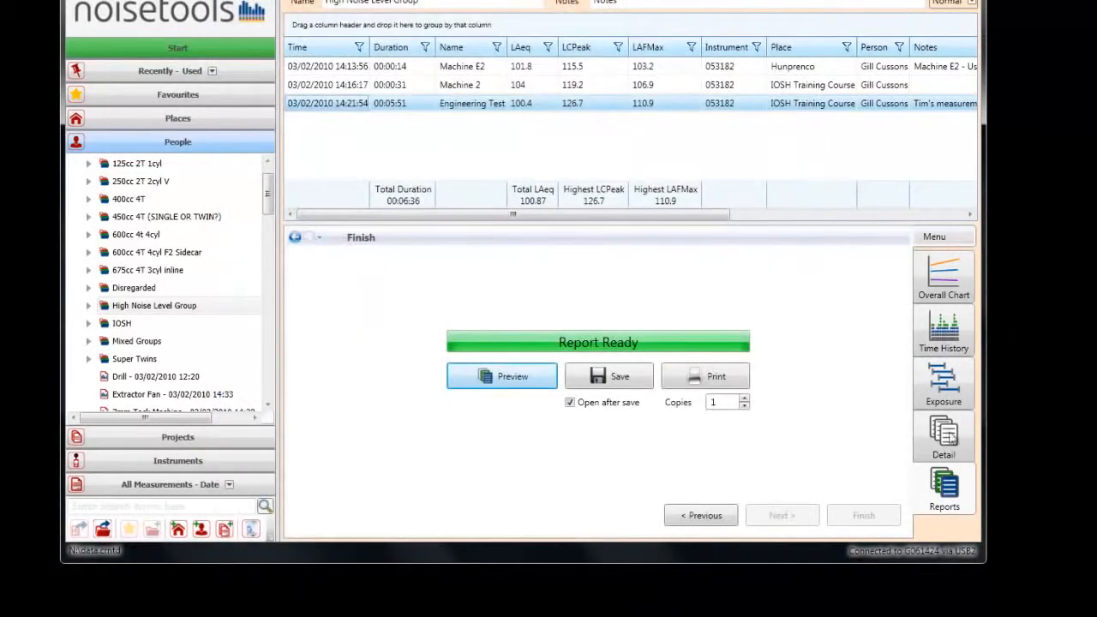
Step: Clear the exposure calculation and add the Engineering Test, Machine 2 and Machine E2 measurements to it again
click(946, 393)
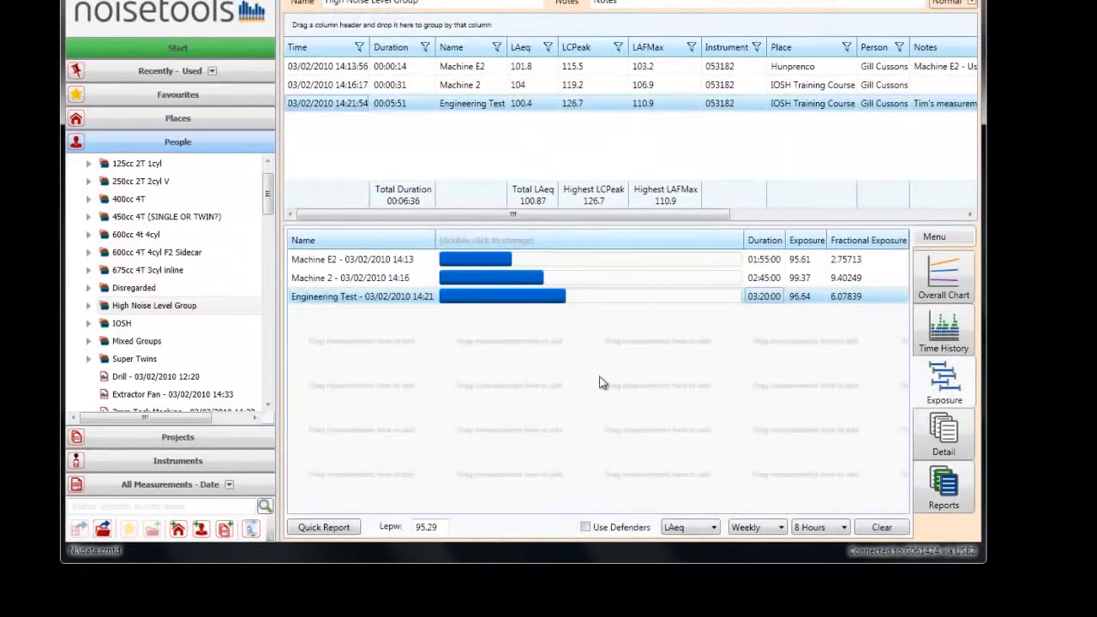
click(882, 529)
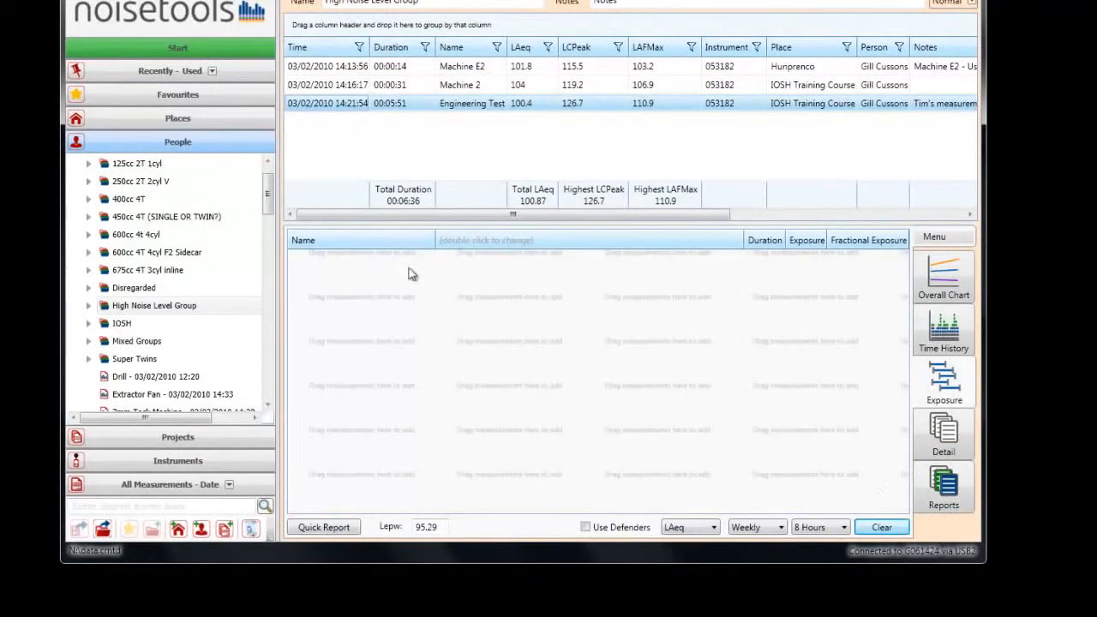
drag(324, 109, 337, 302)
drag(312, 89, 321, 347)
drag(311, 71, 330, 341)
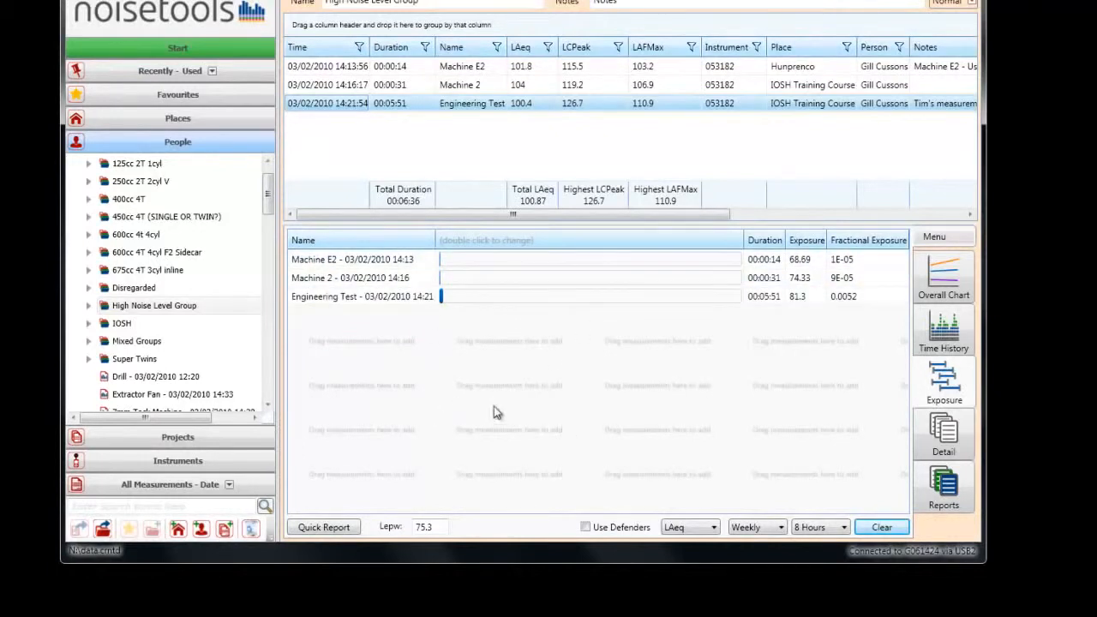
Step: Switch the calculation to Daily and set Machine E2 to 01:55:00, Machine 2 to 00:25:00 and Engineering Test to 03:20:00
click(460, 300)
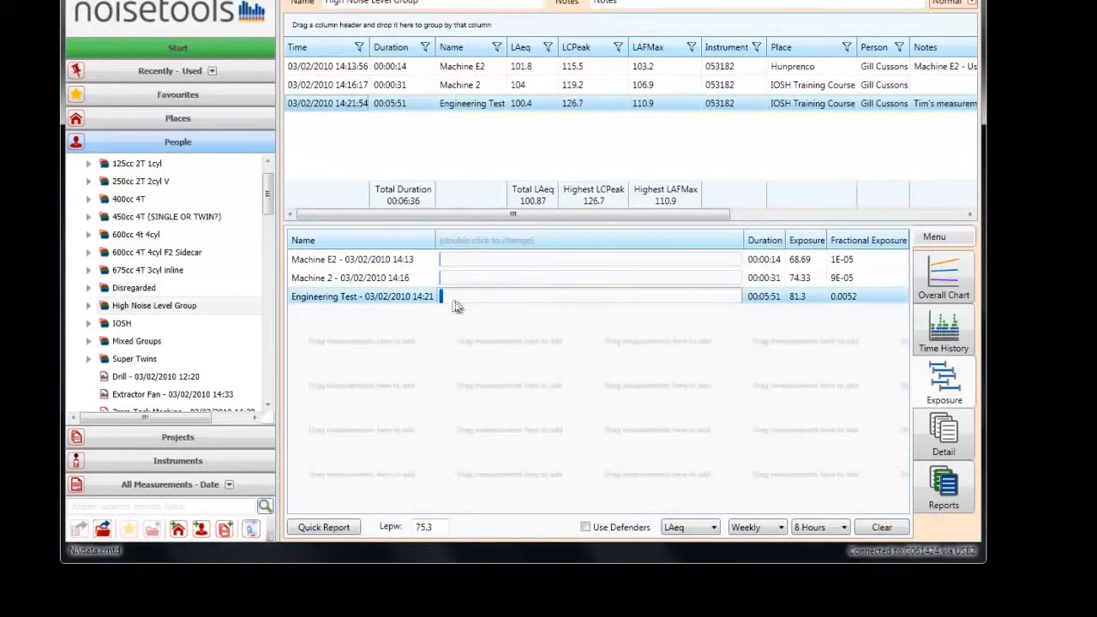
click(757, 527)
click(742, 553)
click(463, 259)
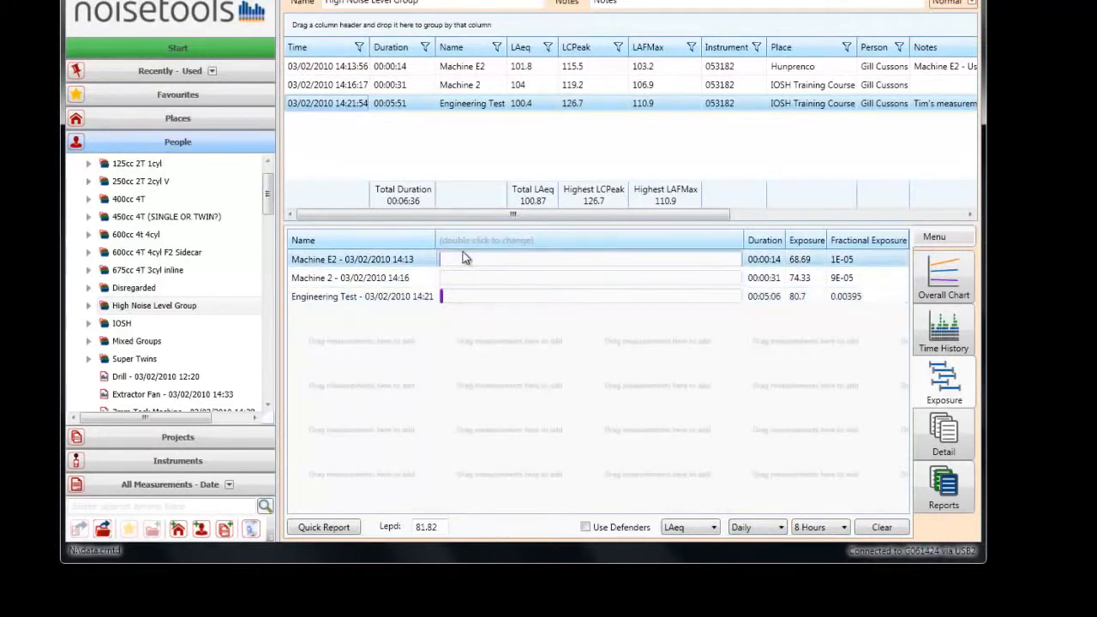
mouse_move(463, 259)
mouse_down()
mouse_move(480, 257)
mouse_move(509, 338)
mouse_up()
click(515, 279)
mouse_move(514, 278)
mouse_down()
mouse_move(652, 295)
mouse_move(657, 318)
mouse_up()
click(529, 295)
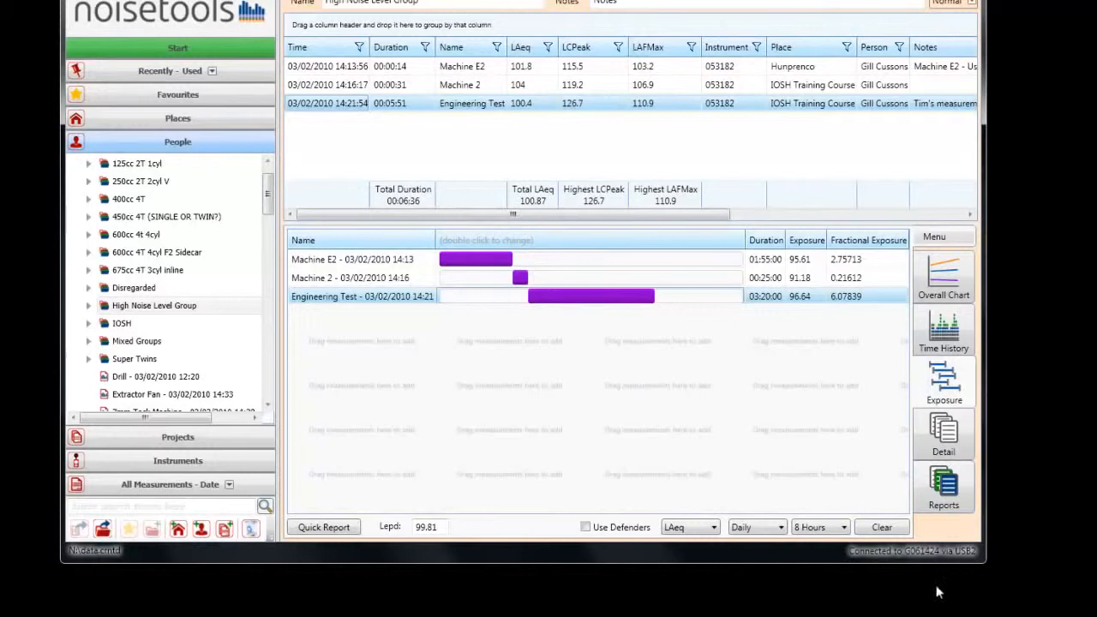
Step: Check the report types available for the High Noise Level Group and close the group
click(951, 504)
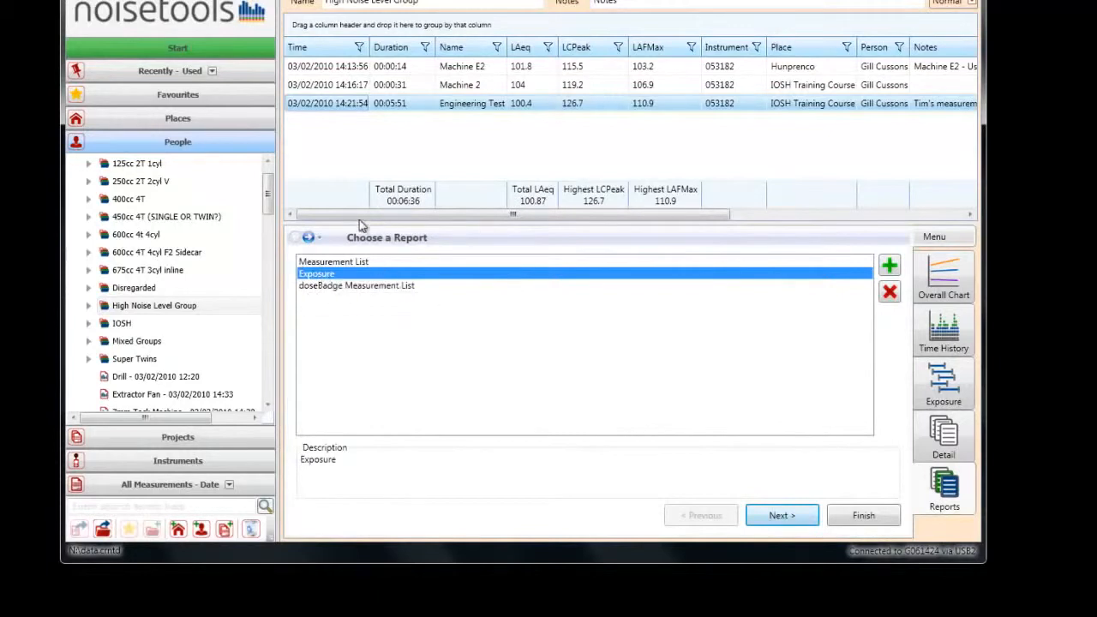
click(932, 393)
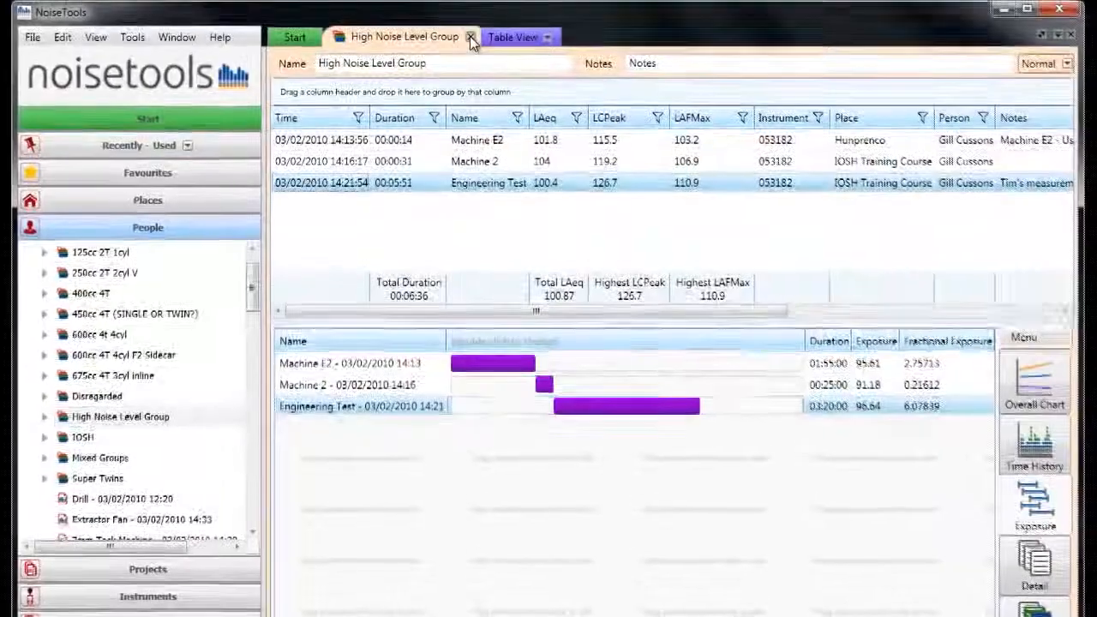
click(472, 40)
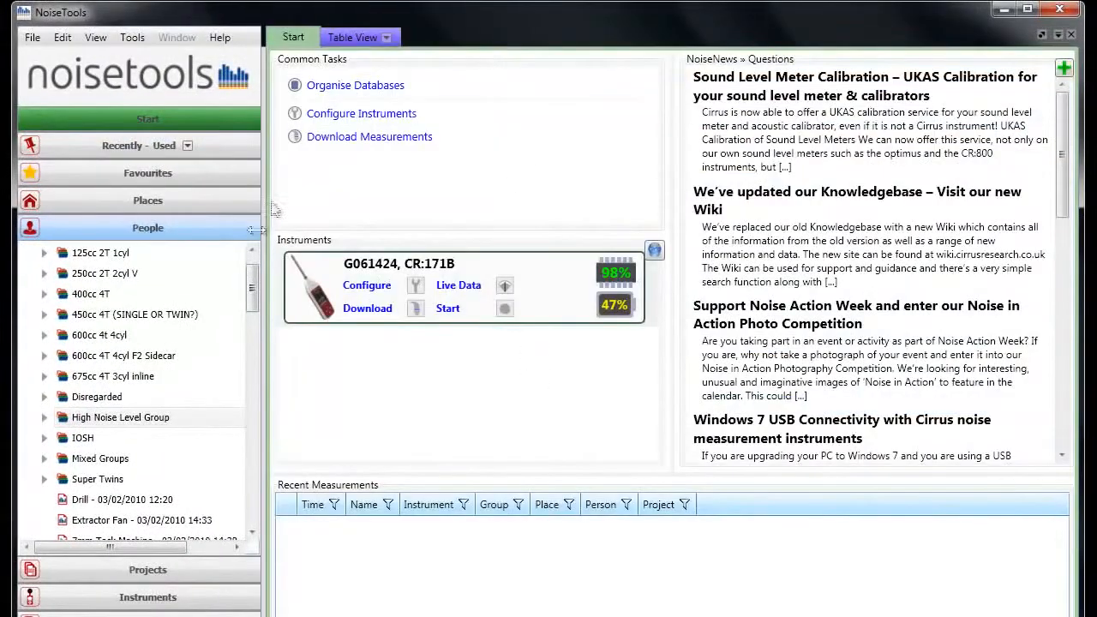